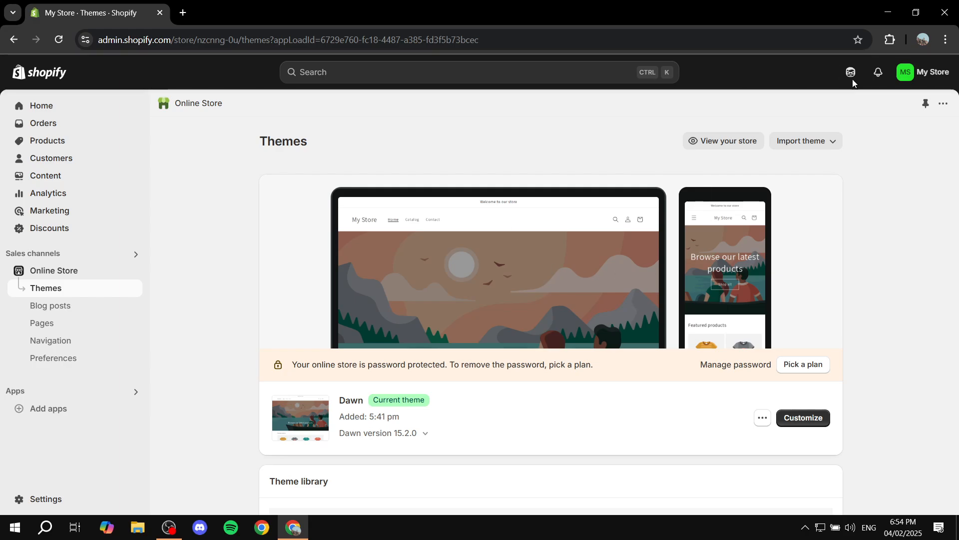
# - Change the store name from My Store to 'Store 1' in General settings, save, and close Settings
pyautogui.click(25, 499)
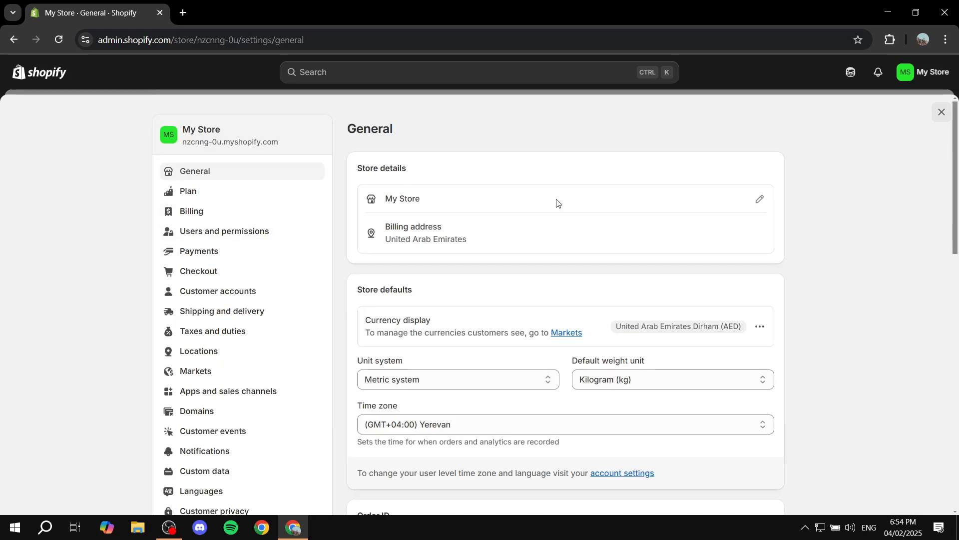
pyautogui.click(760, 200)
pyautogui.click(473, 265)
pyautogui.hotkey('ctrl', 'a')
pyautogui.write('S')
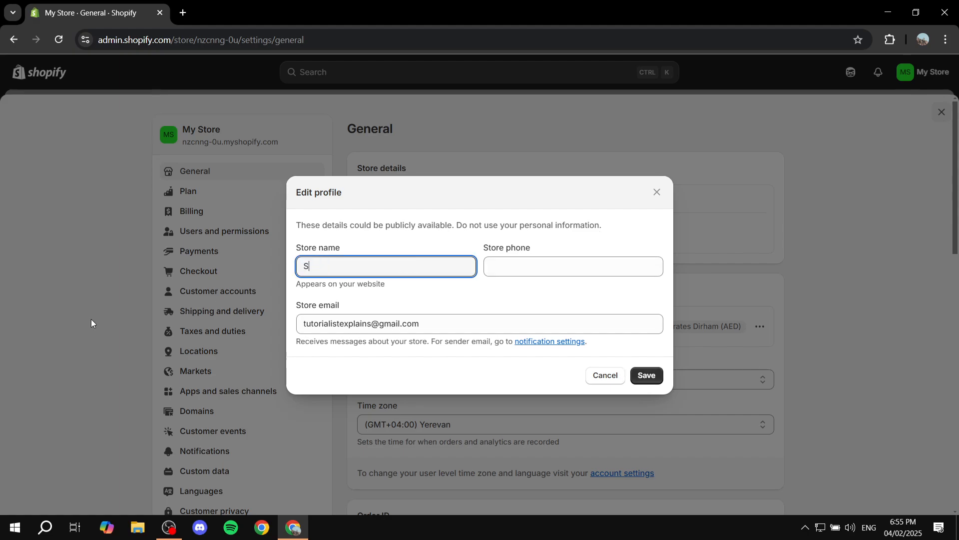
pyautogui.write('tore 1')
pyautogui.click(649, 373)
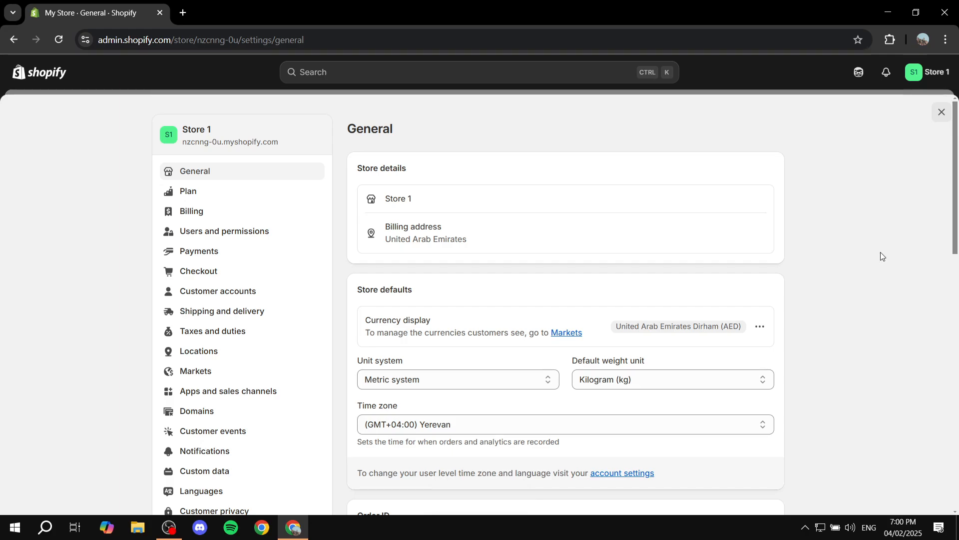
pyautogui.click(941, 112)
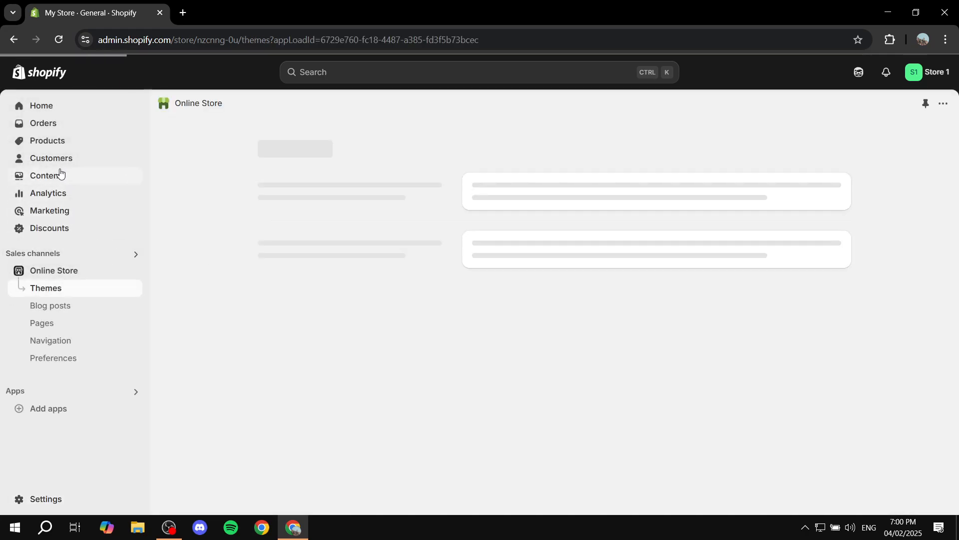
# - Start a new product titled 'Red' and attach the Colors.png image
pyautogui.click(50, 144)
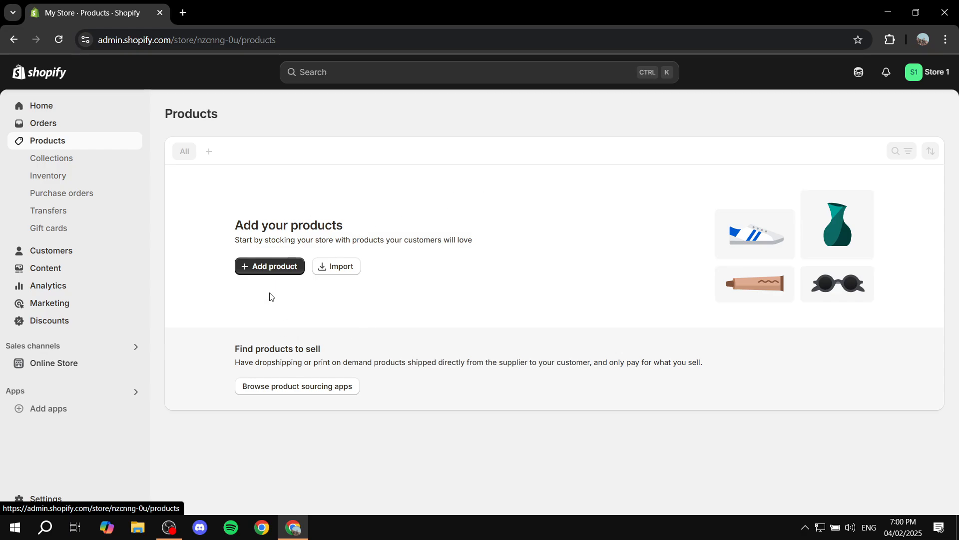
pyautogui.click(269, 270)
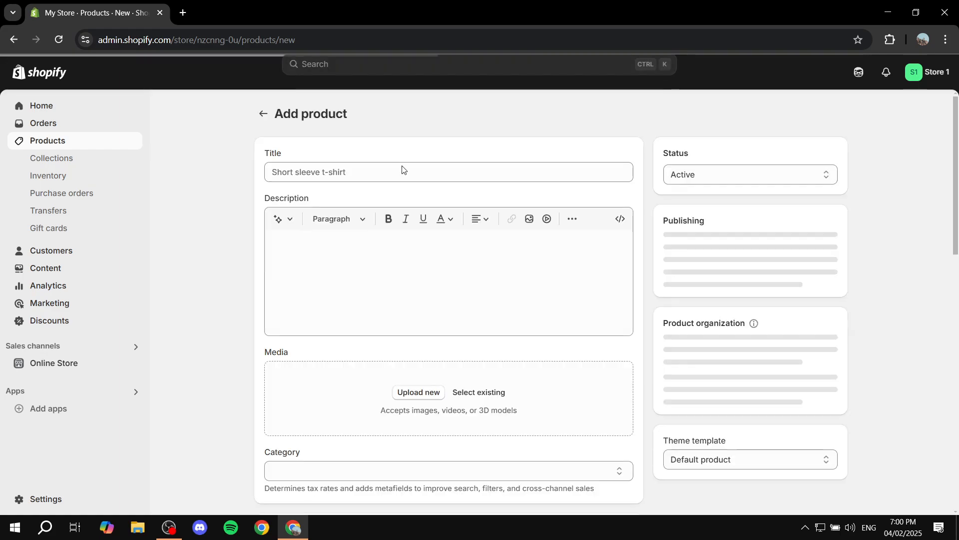
pyautogui.click(313, 173)
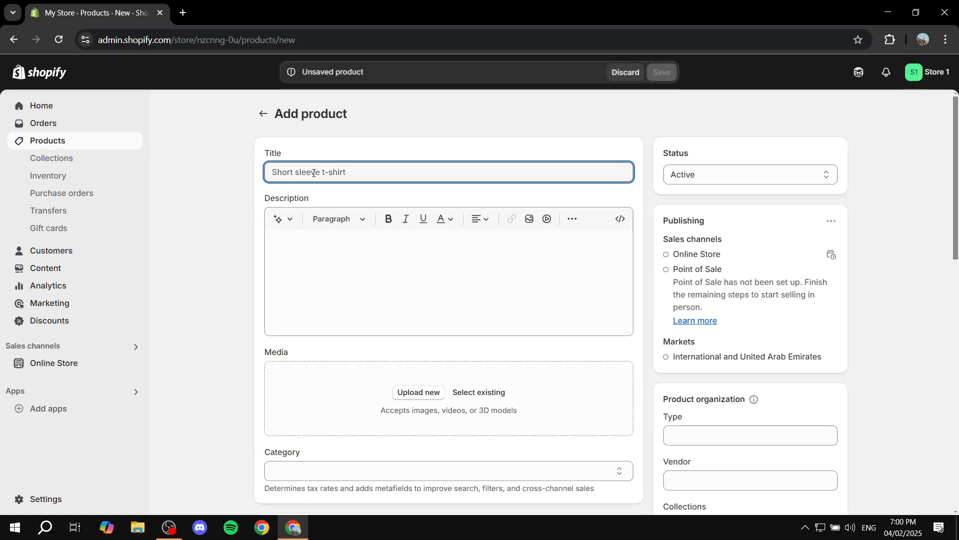
pyautogui.write('Red')
pyautogui.click(394, 376)
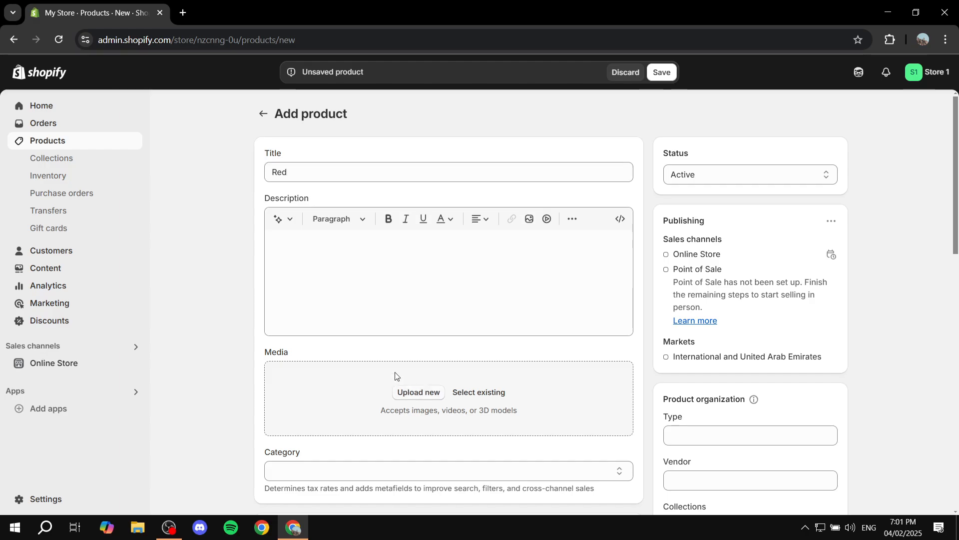
pyautogui.doubleClick(292, 201)
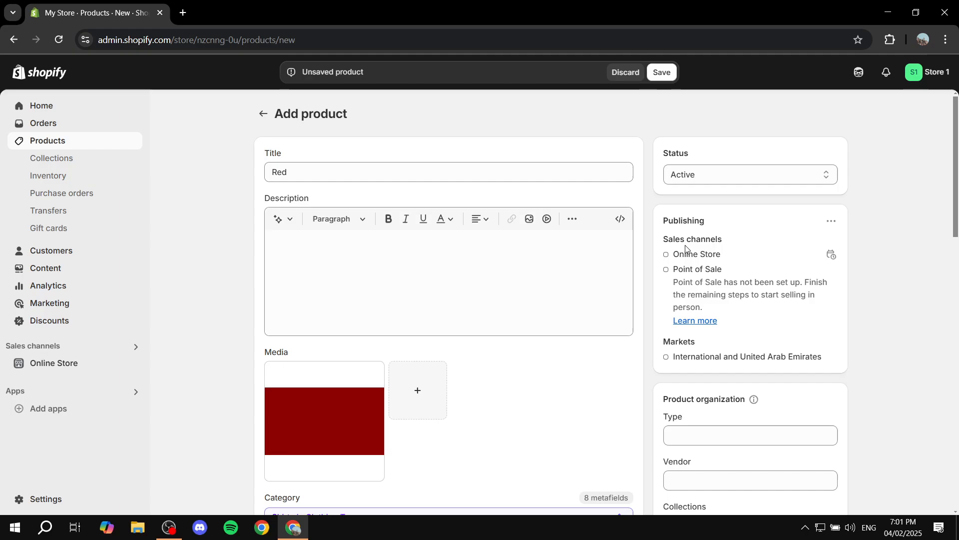
# - Give the Red product the description 'Des' and a price of 12
pyautogui.scroll(-5, 685, 248)
pyautogui.scroll(4, 450, 225)
pyautogui.click(426, 184)
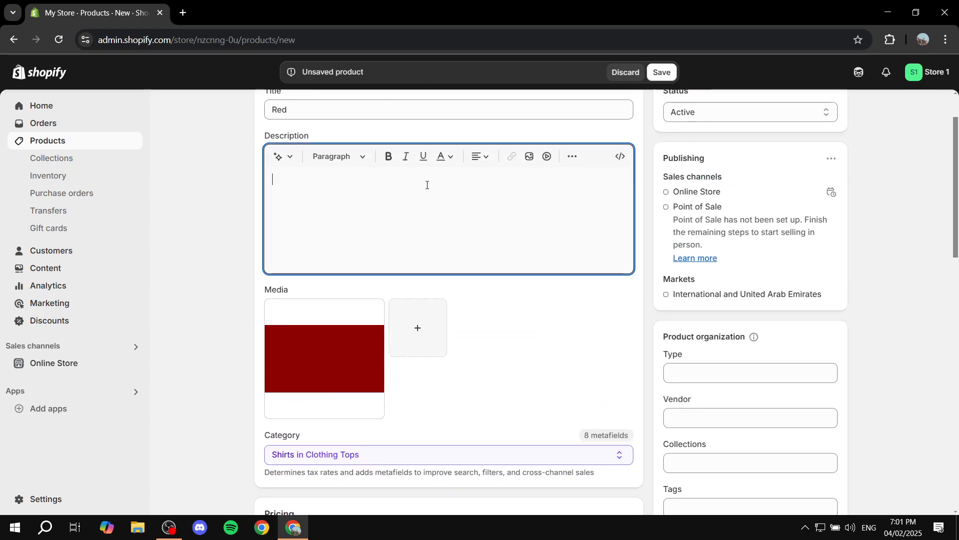
pyautogui.write('Desc')
pyautogui.scroll(-7, 426, 184)
pyautogui.click(325, 174)
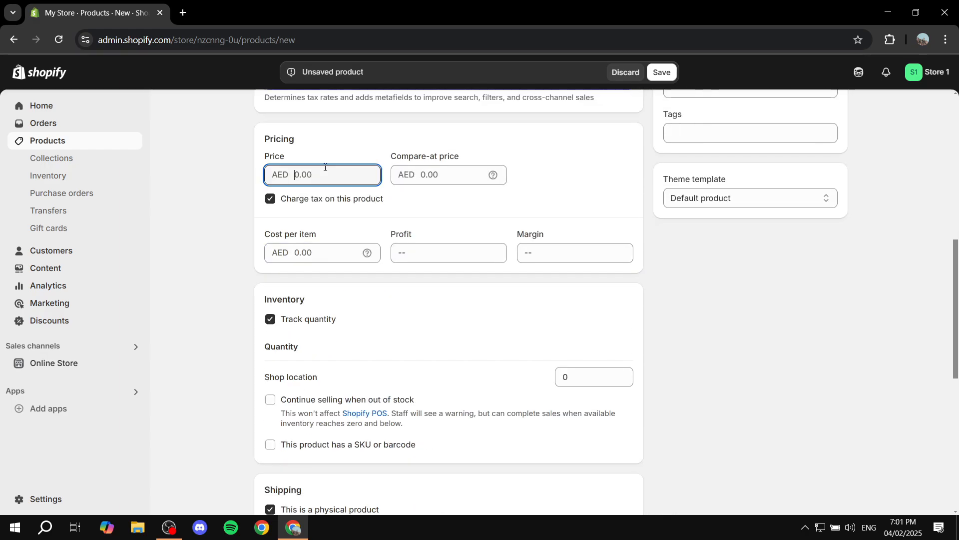
pyautogui.write('123')
# - Set the Shop location stock to 123, save the Red product, and return to Products
pyautogui.scroll(-6, 699, 380)
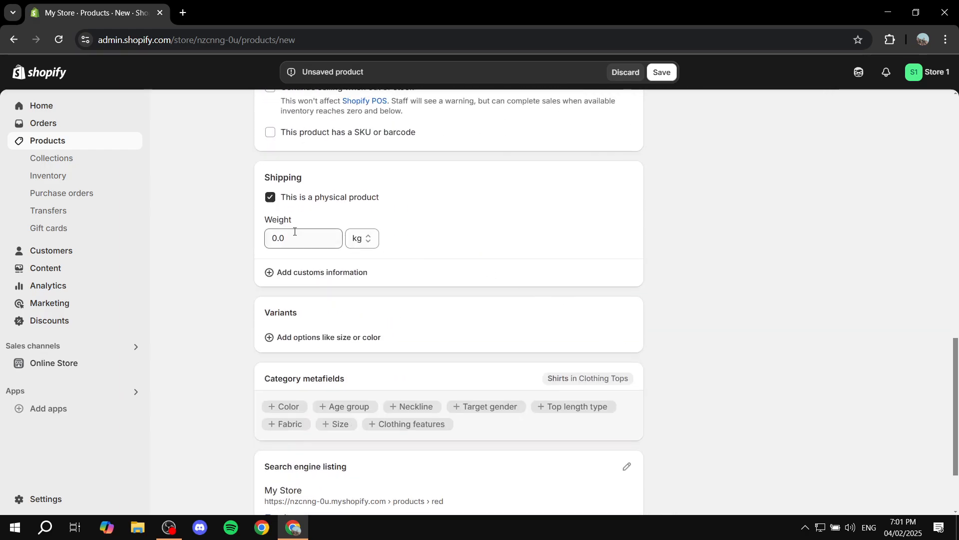
pyautogui.scroll(-2, 399, 242)
pyautogui.scroll(4, 413, 273)
pyautogui.scroll(1, 400, 272)
pyautogui.scroll(-1, 499, 249)
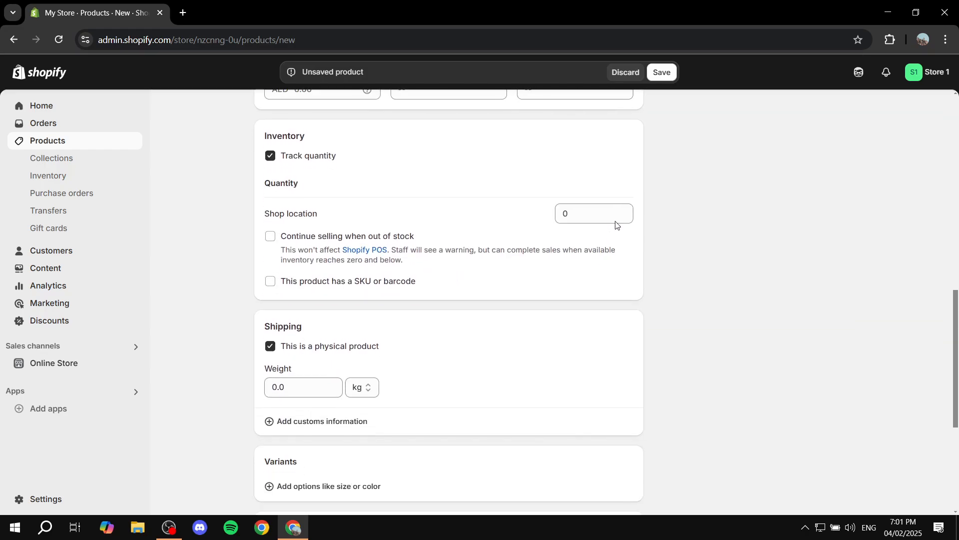
pyautogui.click(595, 205)
pyautogui.write('123')
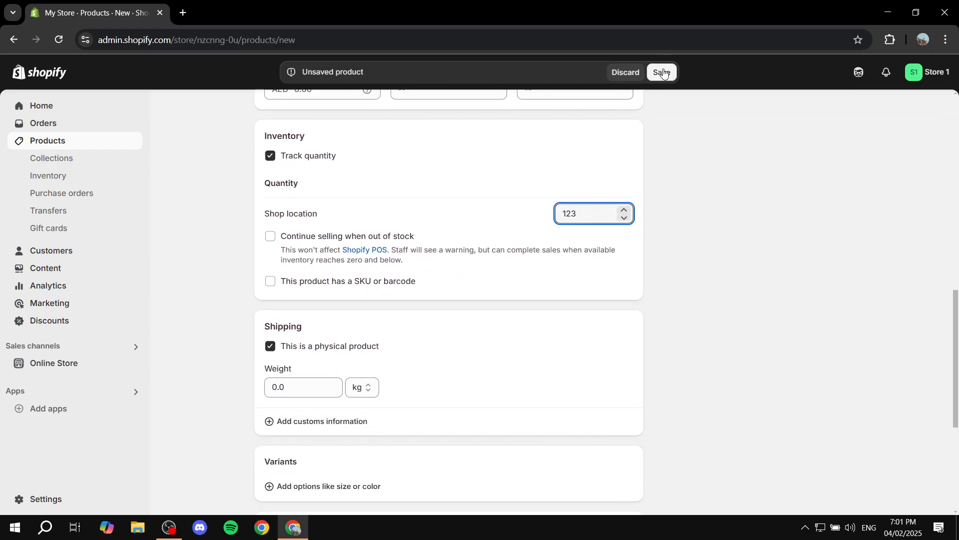
pyautogui.click(662, 72)
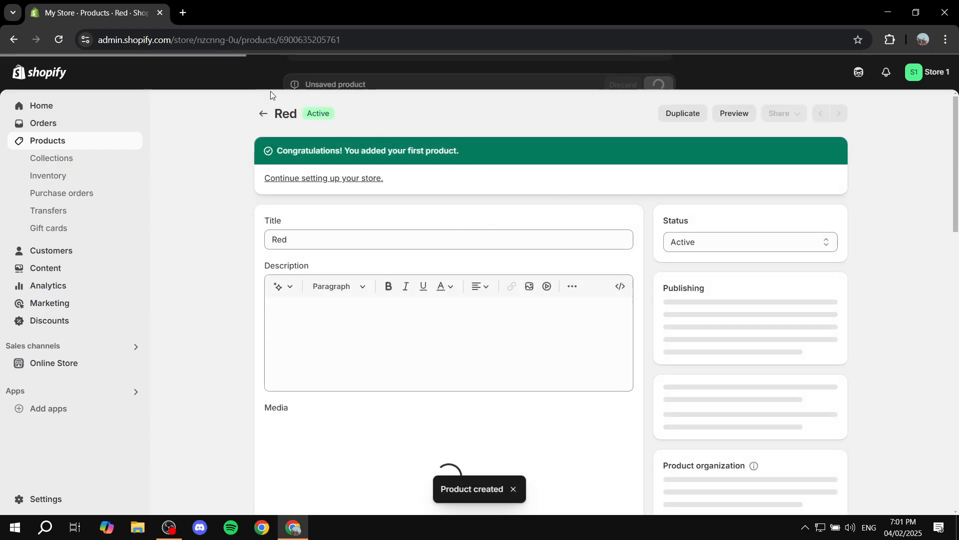
pyautogui.click(263, 114)
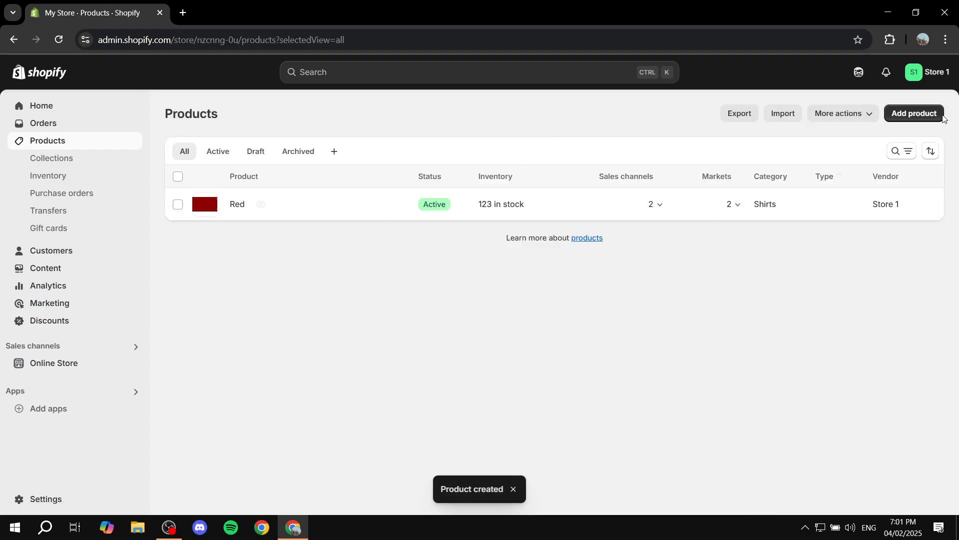
# - Start another product titled Purple and attach the Colors.jpg image
pyautogui.click(915, 113)
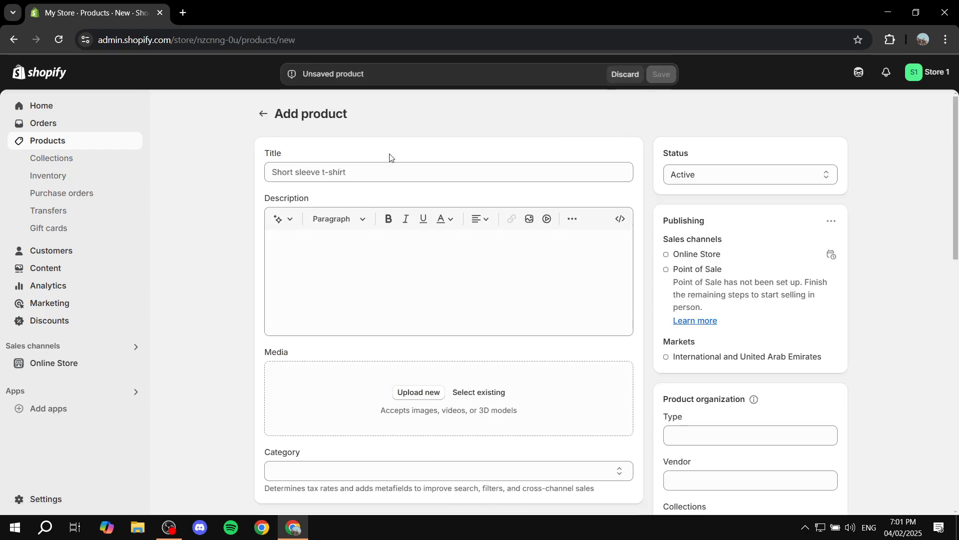
pyautogui.click(391, 173)
pyautogui.write('Purple')
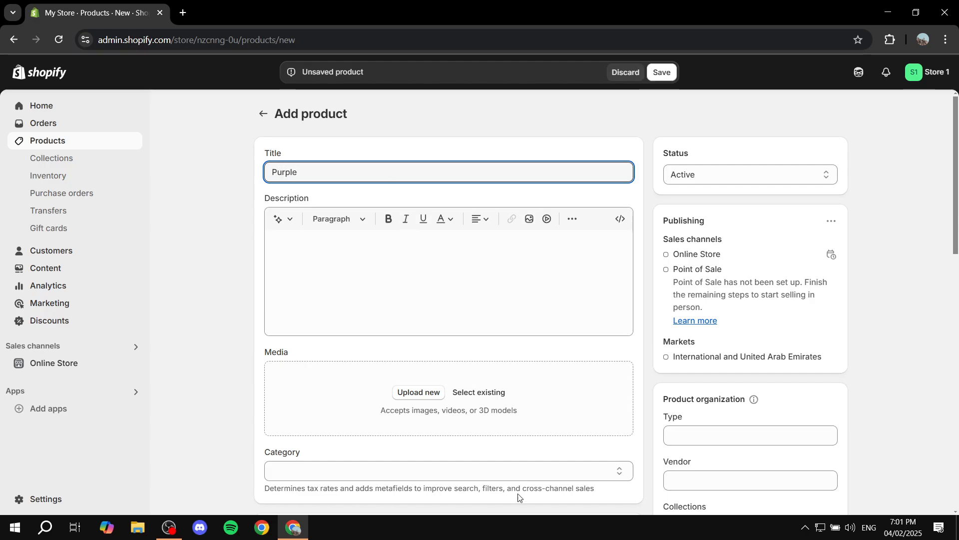
pyautogui.click(418, 393)
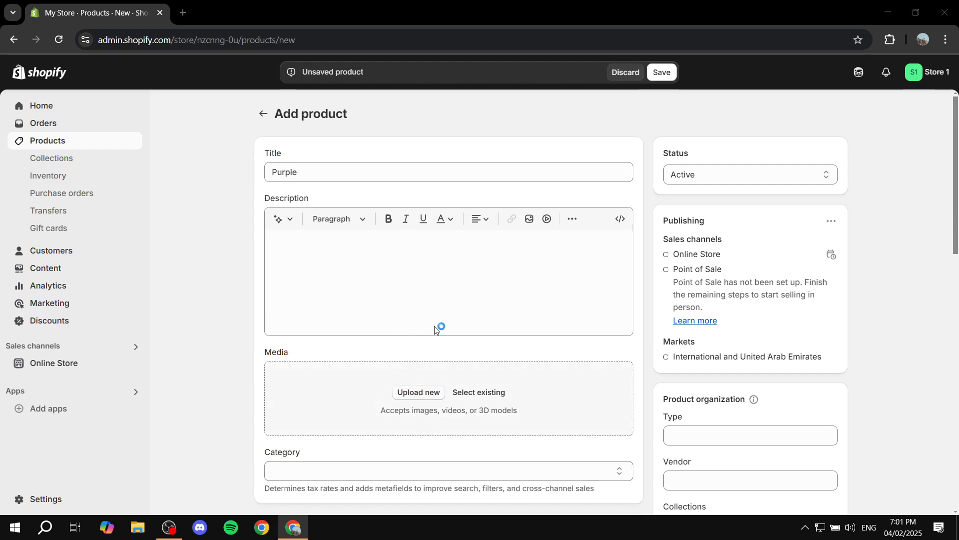
pyautogui.doubleClick(229, 175)
# - Give the Purple product the description 'hoaeiht' and a price of 124
pyautogui.scroll(-5, 360, 281)
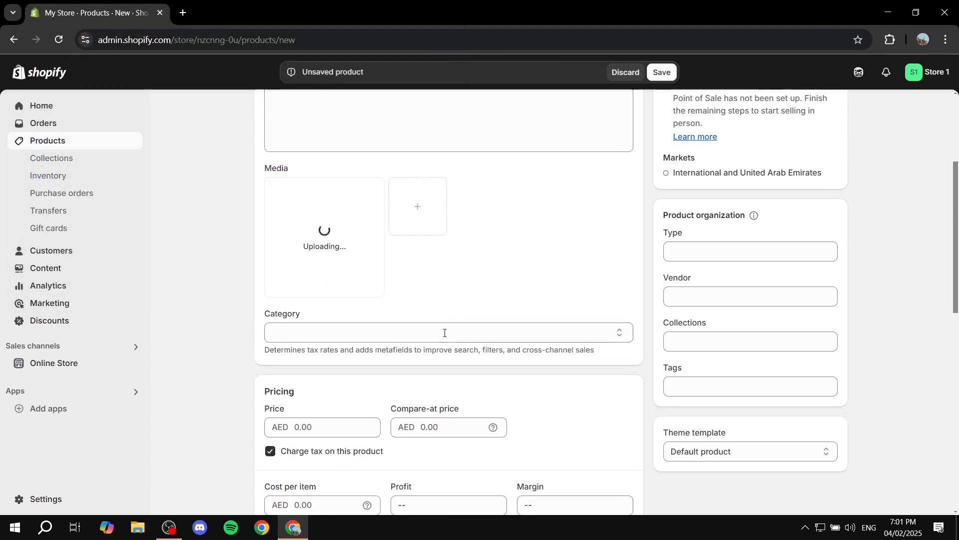
pyautogui.scroll(1, 375, 261)
pyautogui.scroll(1, 375, 261)
pyautogui.click(365, 204)
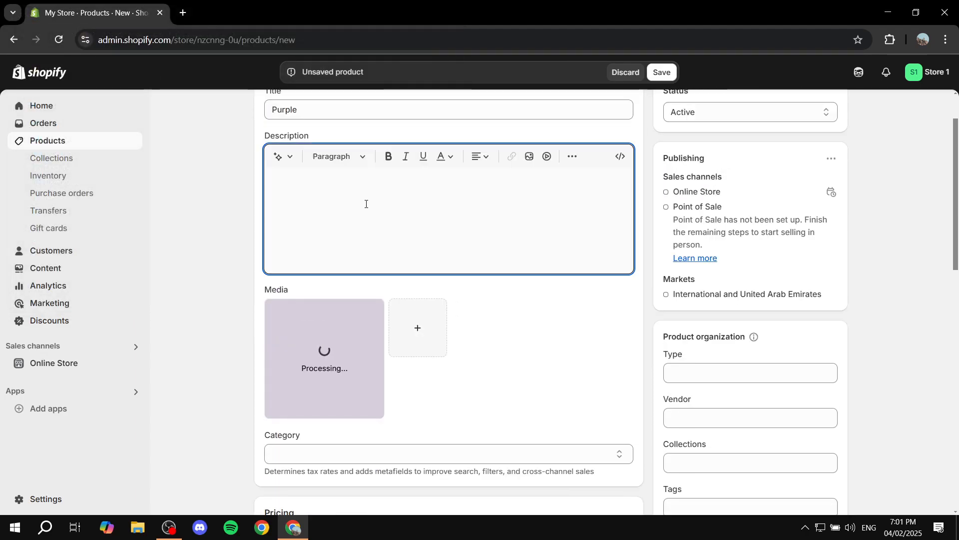
pyautogui.write('hoaeiht')
pyautogui.scroll(-6, 366, 204)
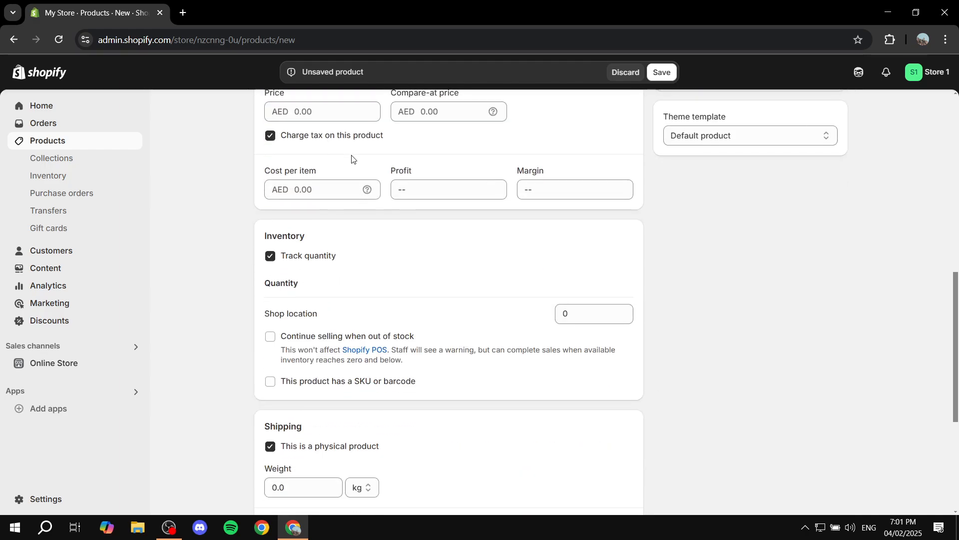
pyautogui.click(343, 113)
pyautogui.write('124')
# - Replace the Purple product's stock quantity with 53, save it, and return to the product list
pyautogui.scroll(-3, 540, 280)
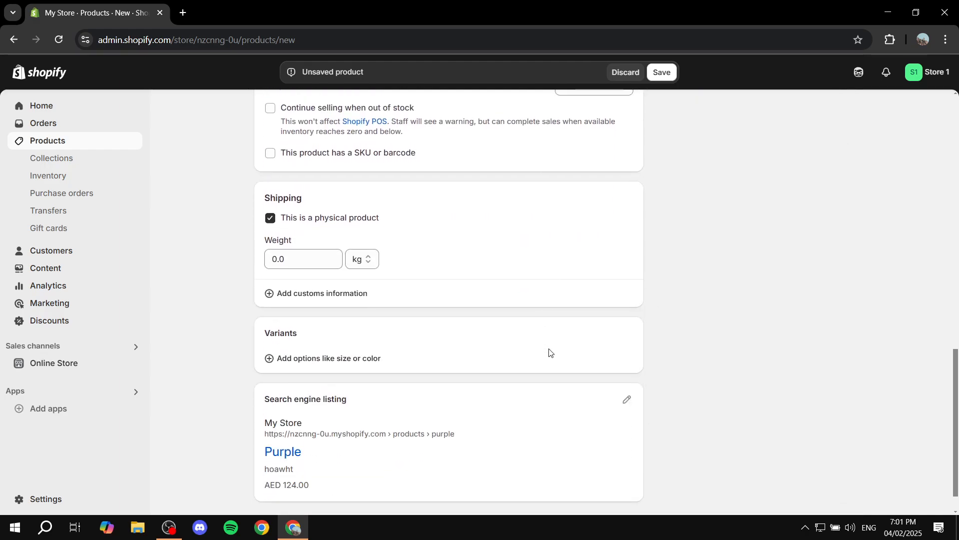
pyautogui.scroll(2, 549, 353)
pyautogui.doubleClick(591, 239)
pyautogui.write('534')
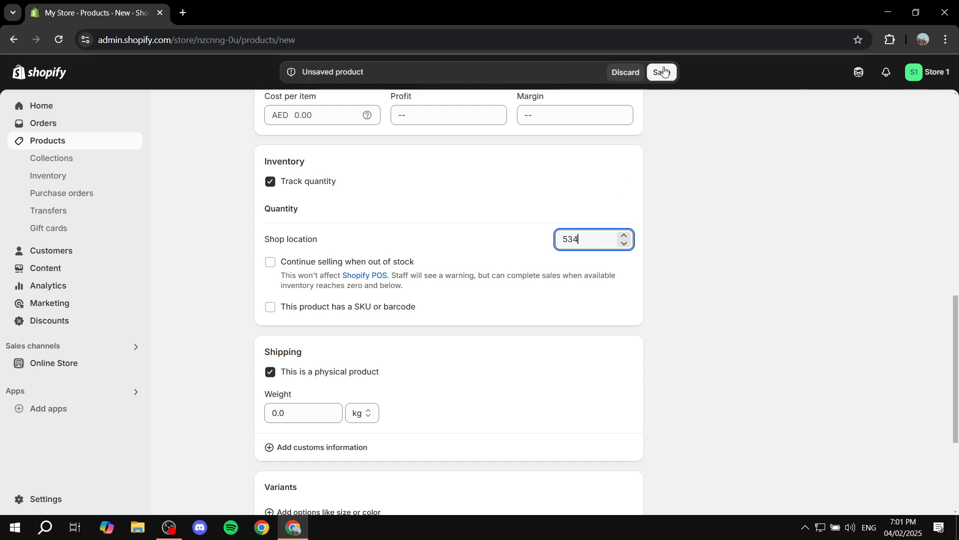
pyautogui.click(664, 71)
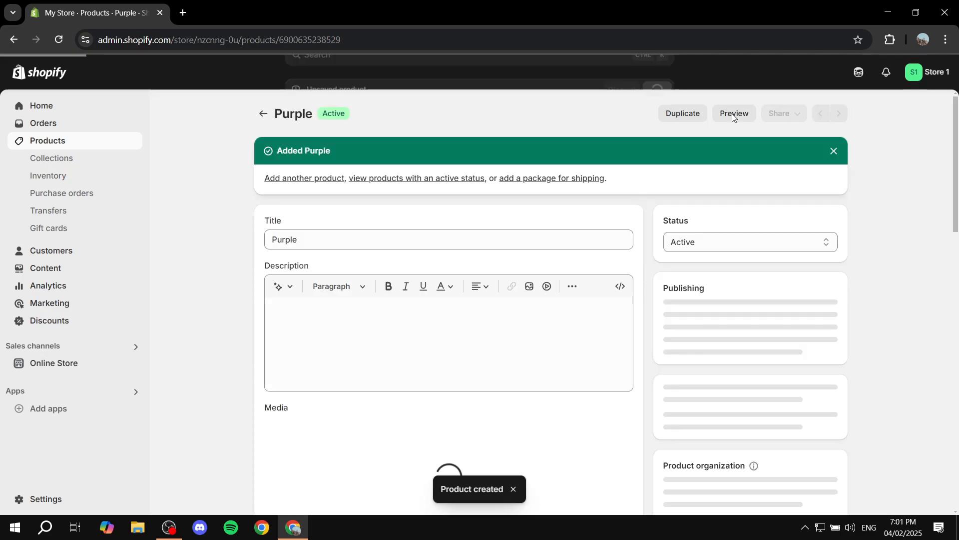
pyautogui.click(263, 114)
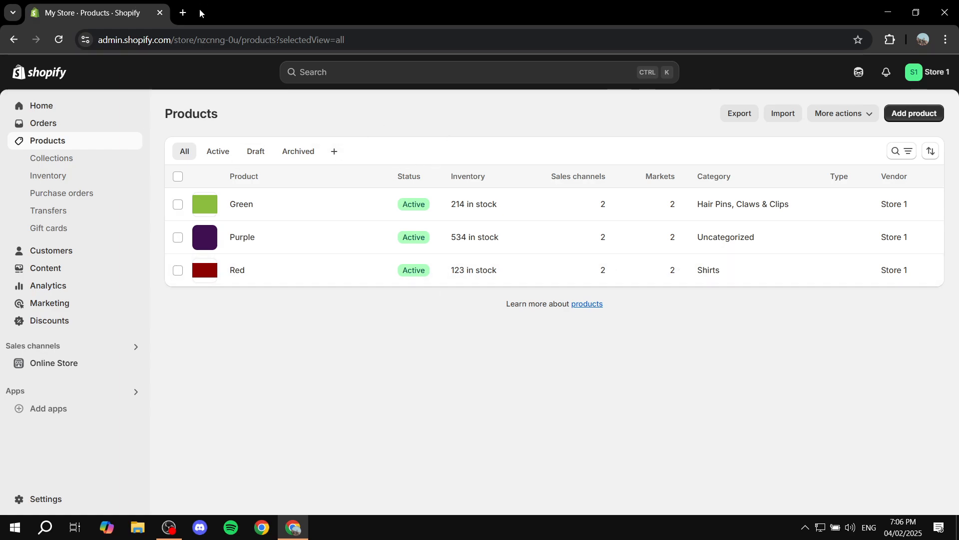
# - In a second tab, close Store 2's Settings overlay and go to its empty Products page
pyautogui.click(183, 12)
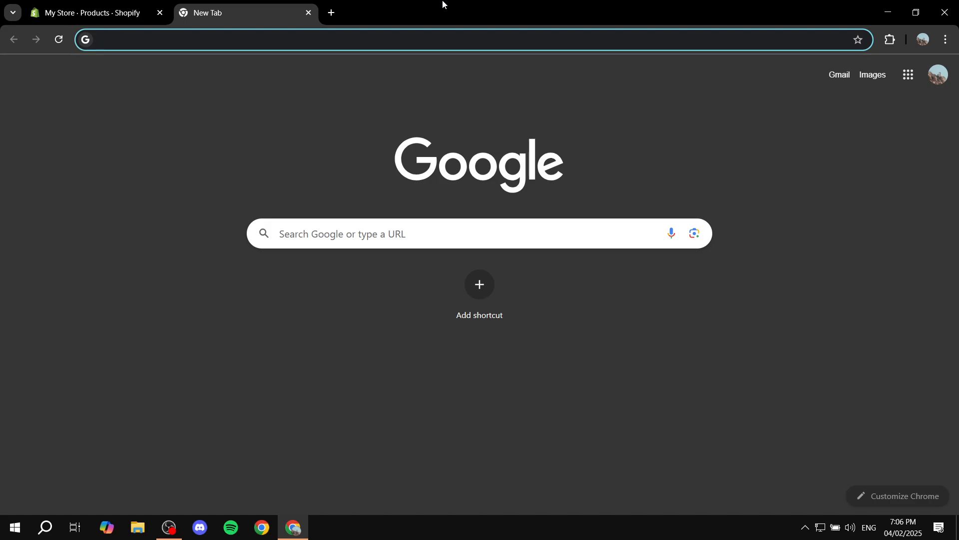
pyautogui.click(145, 9)
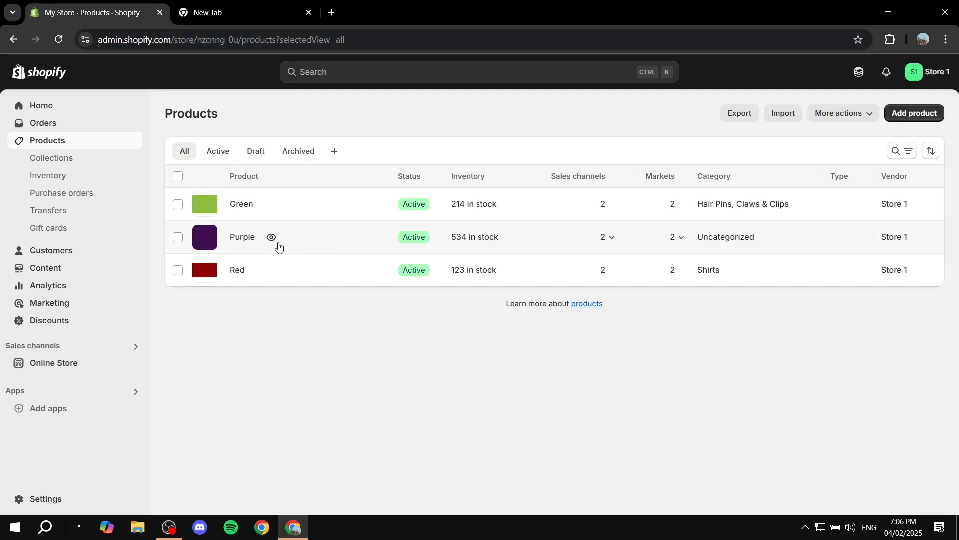
pyautogui.click(264, 5)
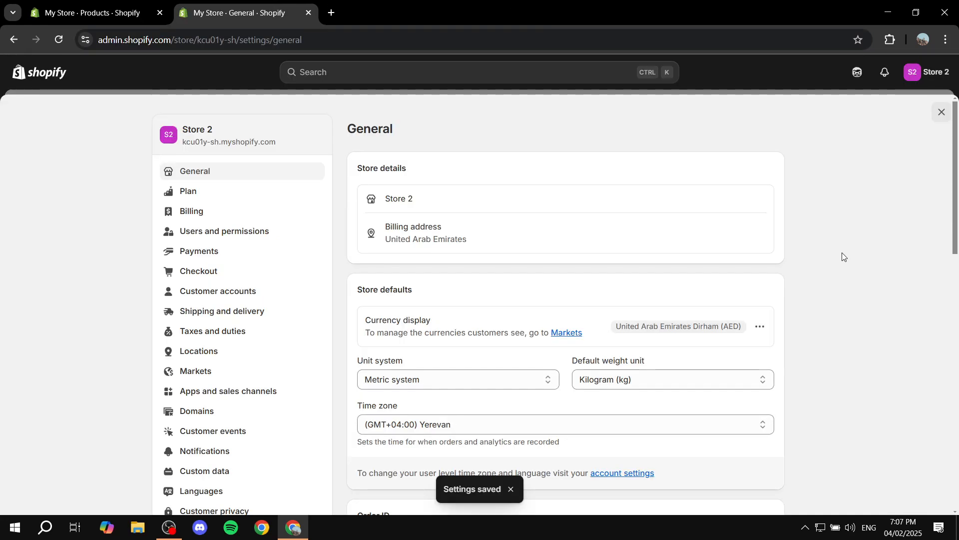
pyautogui.click(941, 111)
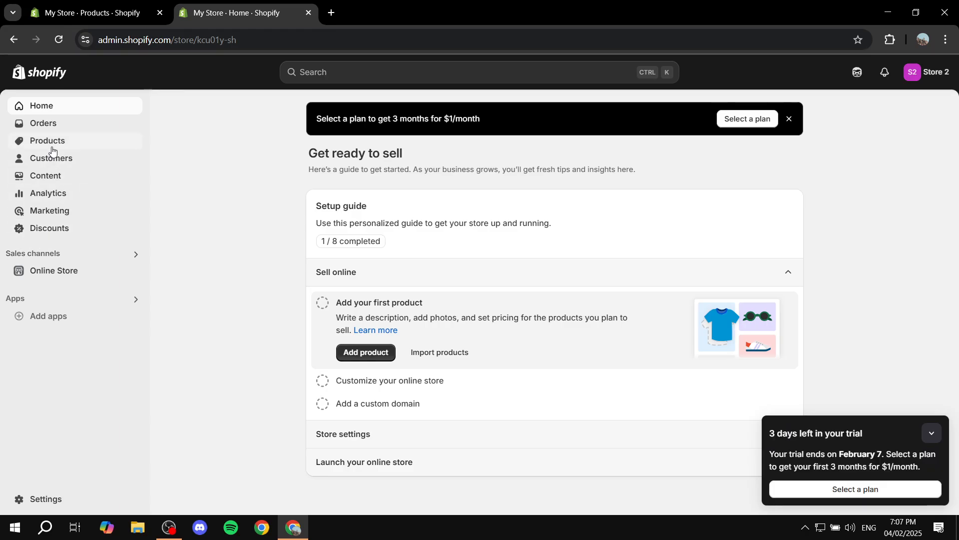
pyautogui.click(50, 141)
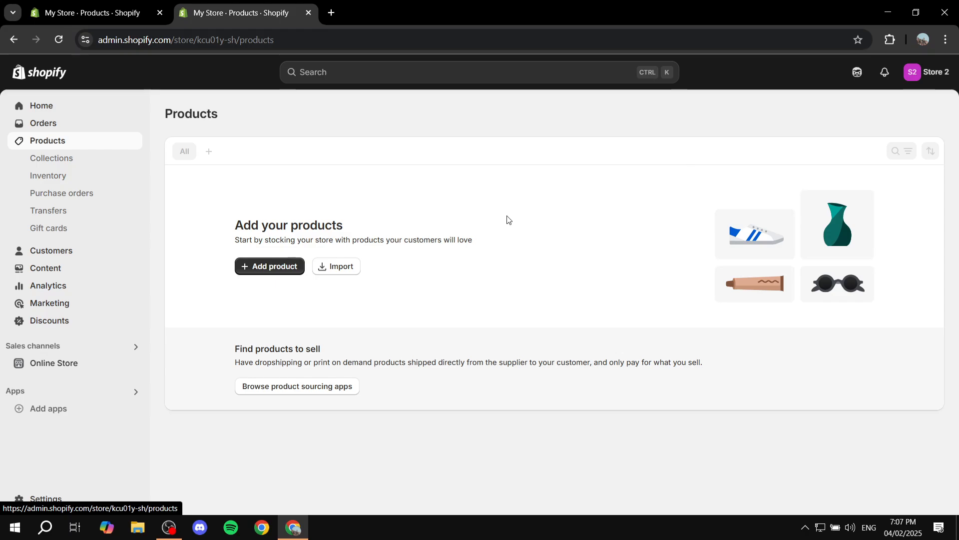
# - Back in Store 1's tab, tick the Green, Purple and Red products
pyautogui.click(63, 3)
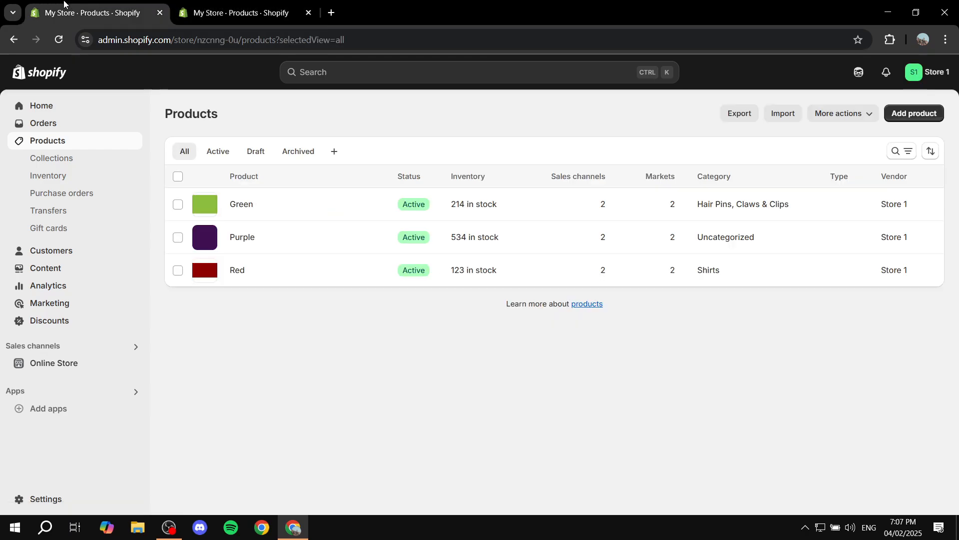
pyautogui.click(179, 205)
pyautogui.click(176, 238)
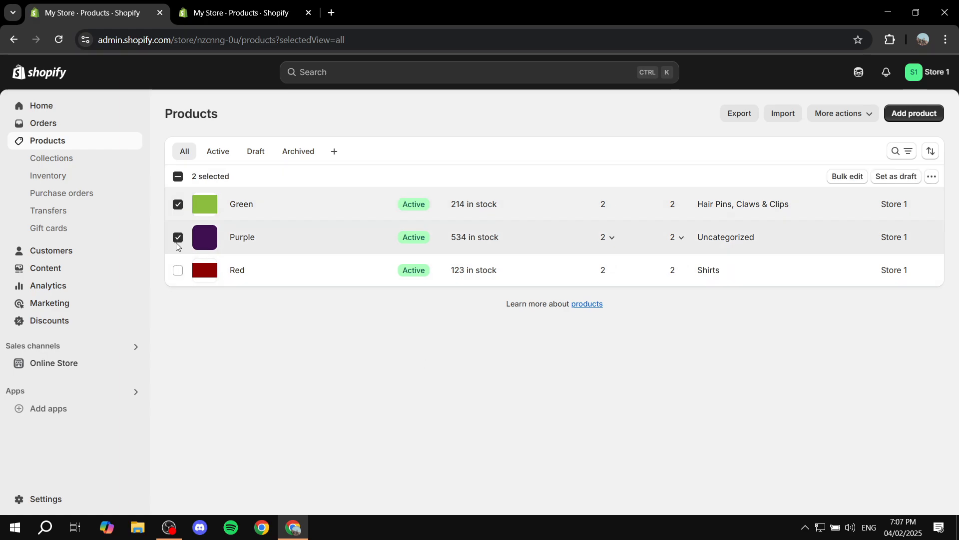
pyautogui.click(176, 272)
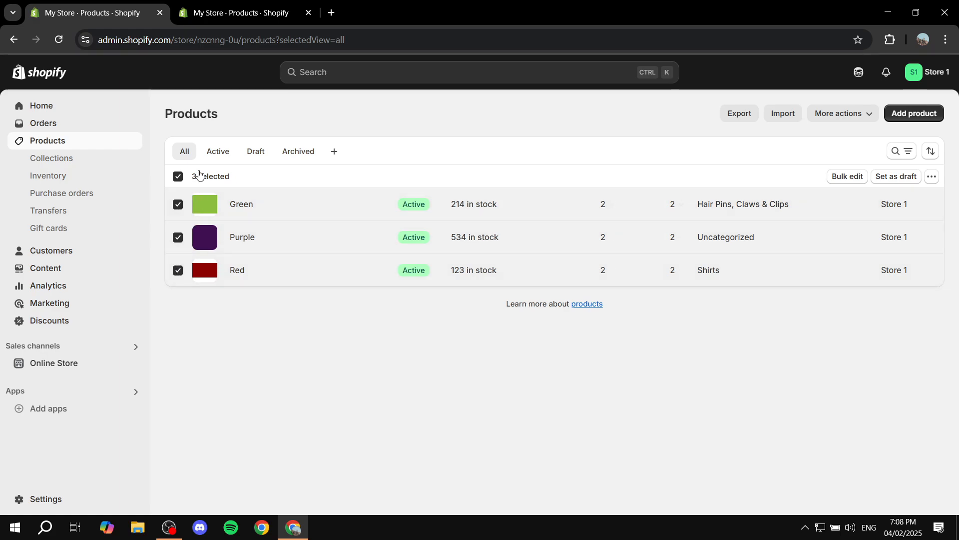
pyautogui.click(177, 269)
# - Export 'Selected: 3 products' as CSV for Excel, then switch to the Store 2 tab
pyautogui.click(734, 114)
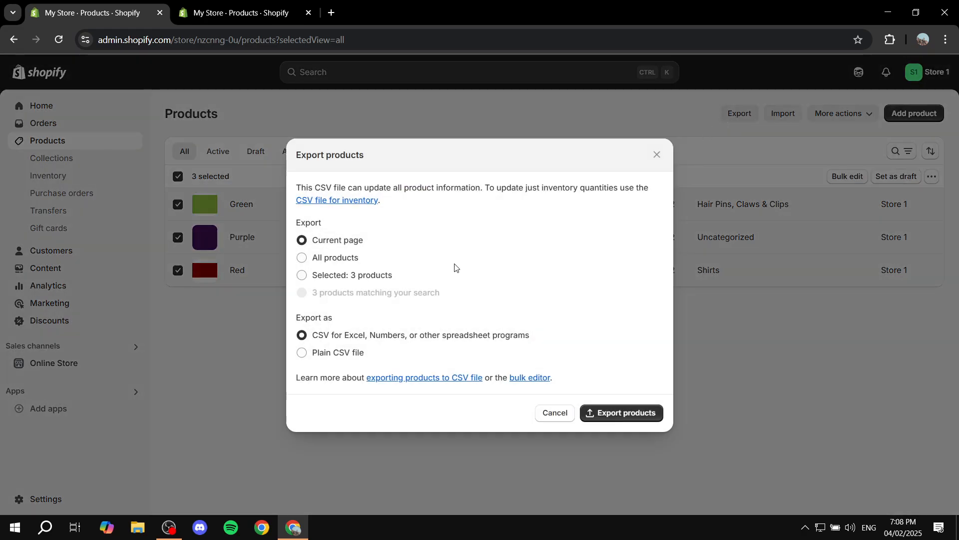
pyautogui.click(335, 274)
pyautogui.click(630, 419)
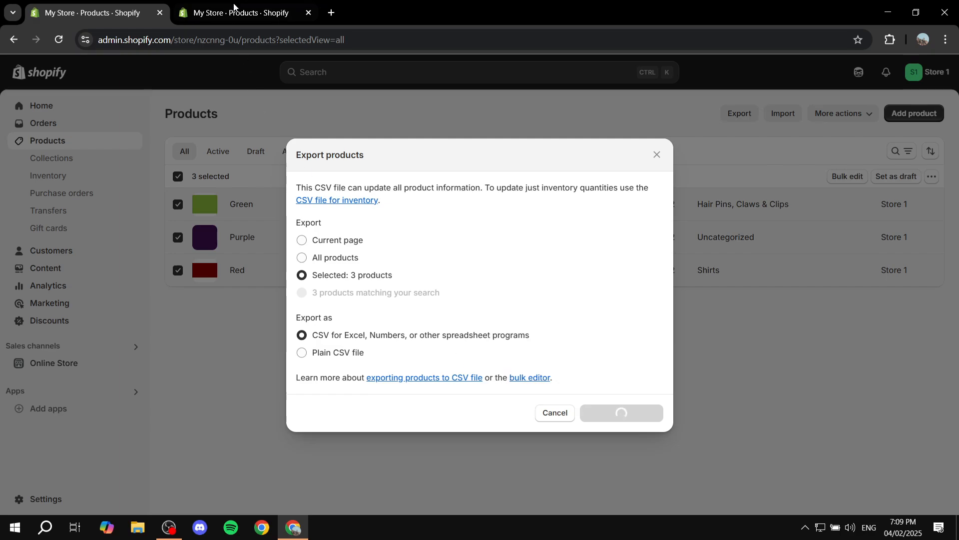
pyautogui.hotkey('ctrl', 'Tab')
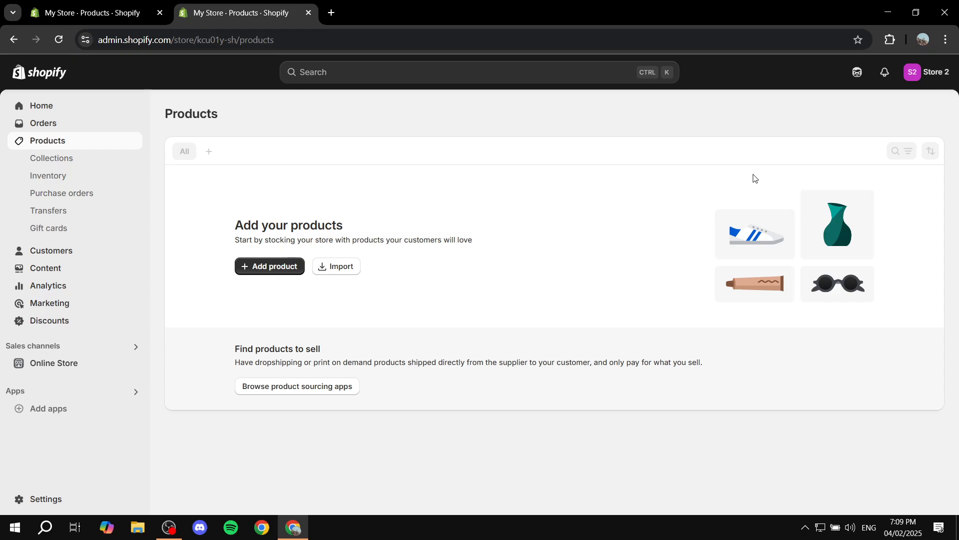
# - Check Store 1's tab, then view the 'Export of your products' email in Gmail
pyautogui.click(112, 2)
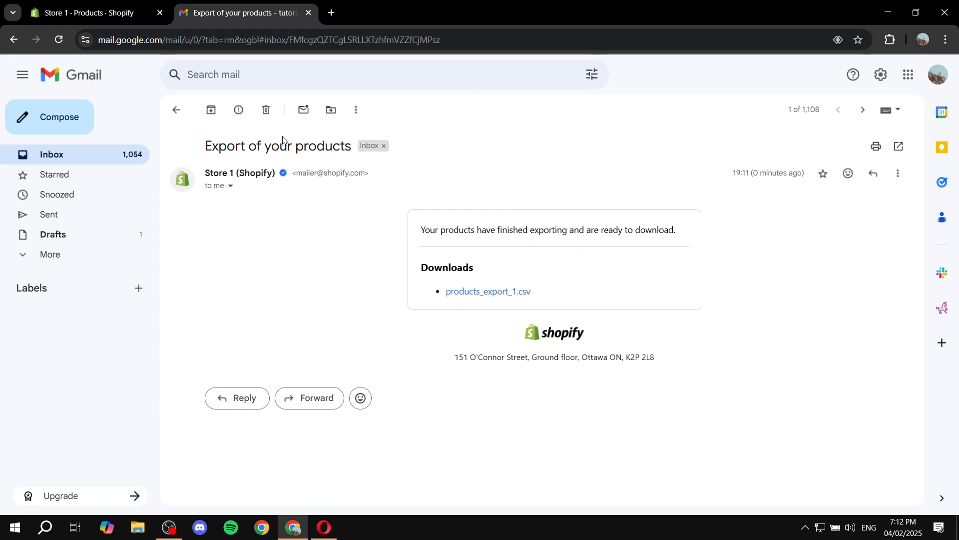
pyautogui.click(115, 12)
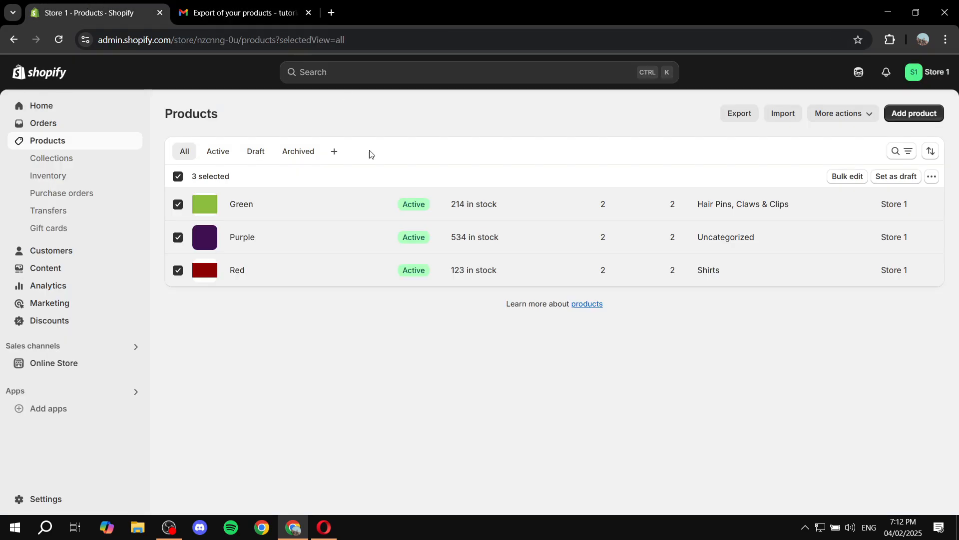
pyautogui.click(268, 7)
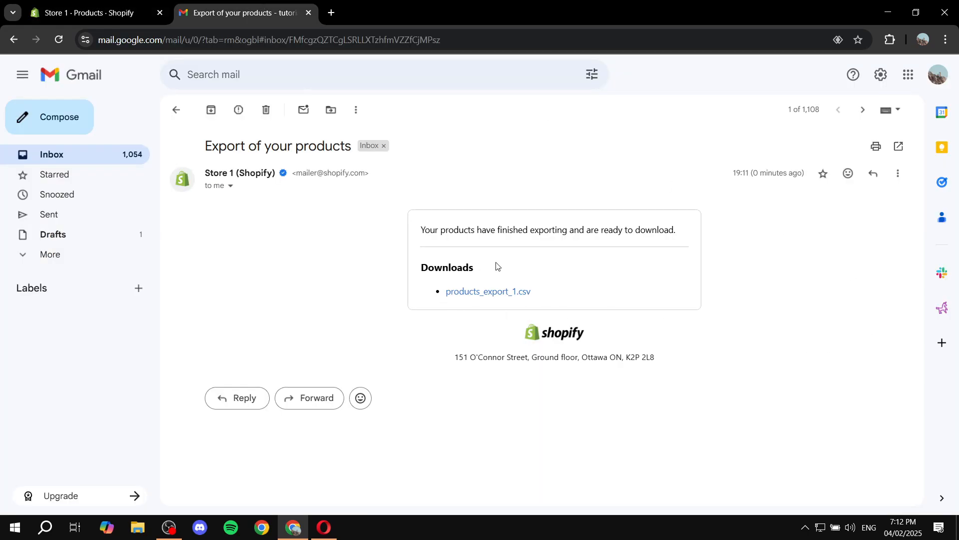
# - Download products_export_1.csv from the email's download link
pyautogui.moveTo(416, 270); pyautogui.dragTo(502, 263)
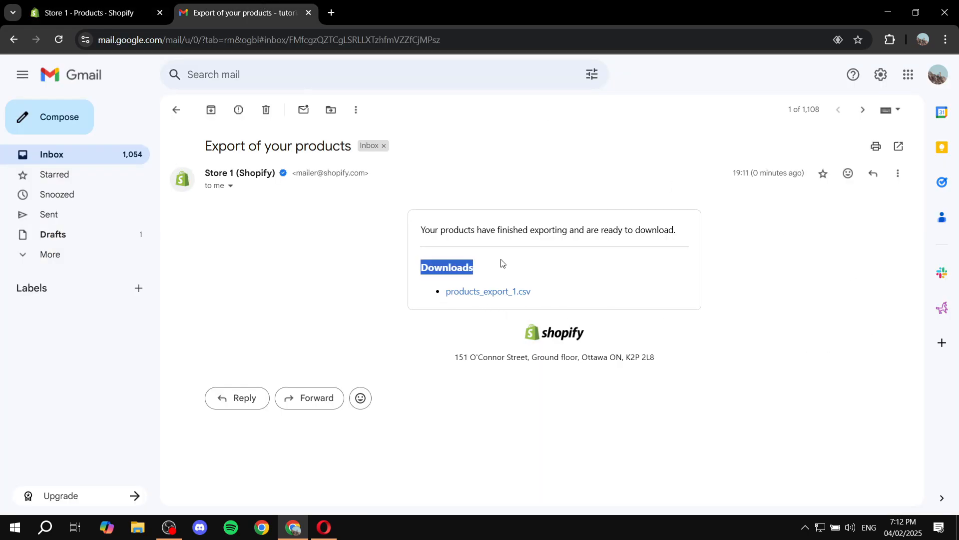
pyautogui.click(505, 294)
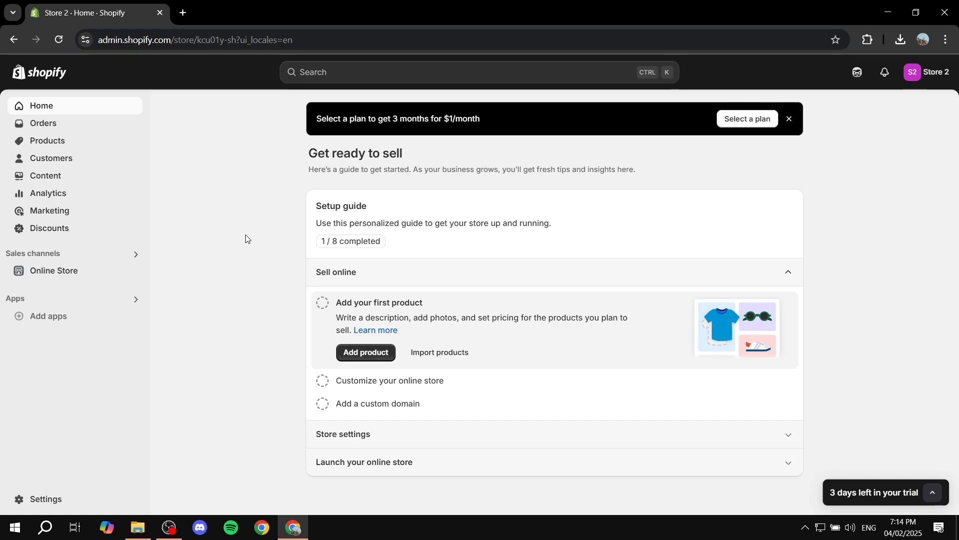
# - Check the desktop, then open Store 2's Products page, which lists only Test
pyautogui.click(884, 5)
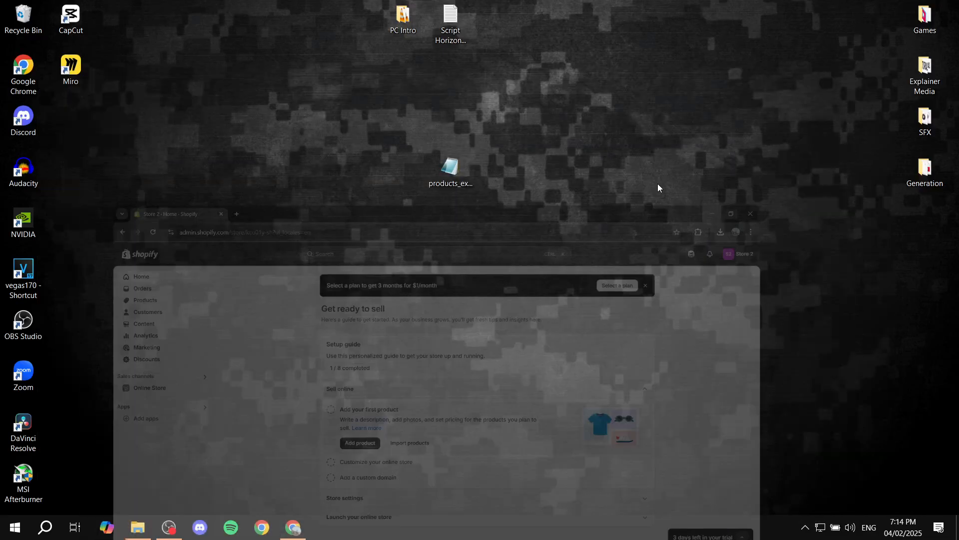
pyautogui.click(297, 531)
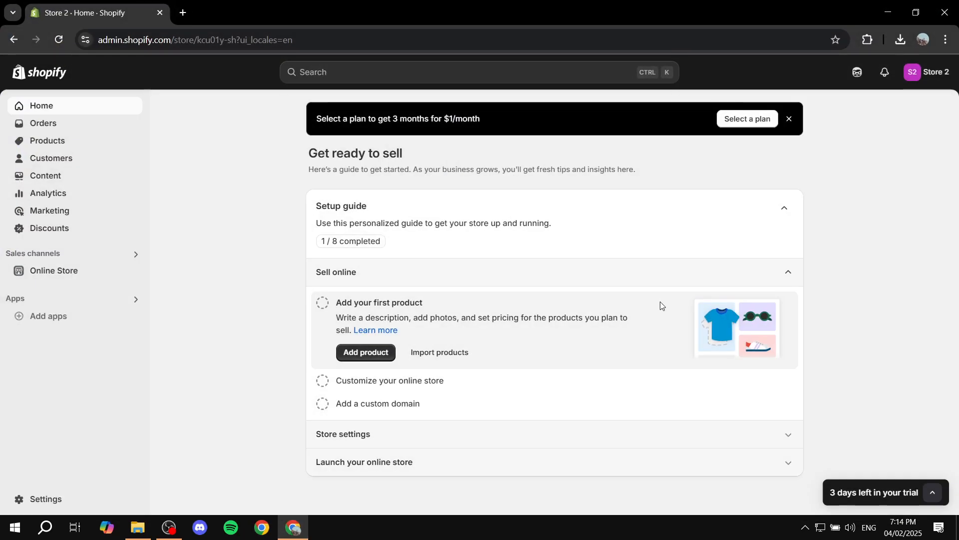
pyautogui.click(57, 142)
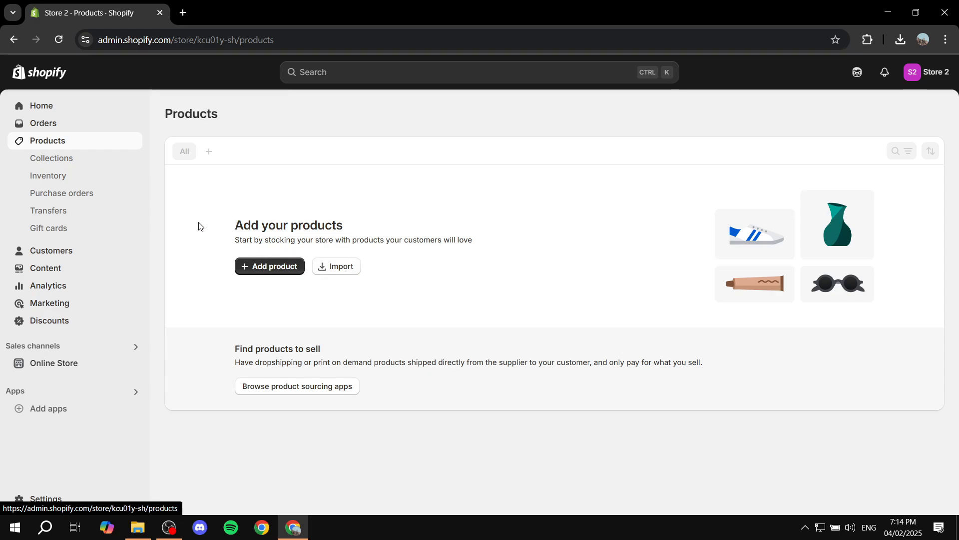
pyautogui.moveTo(200, 226); pyautogui.dragTo(384, 207)
pyautogui.click(392, 208)
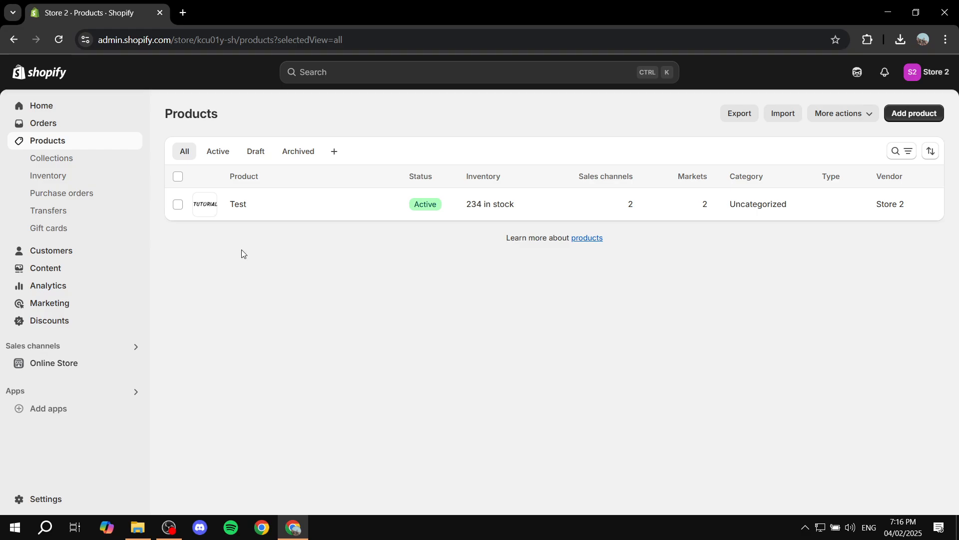
# - Start a product import in Store 2 using Desktop\products_export_1.csv
pyautogui.click(777, 115)
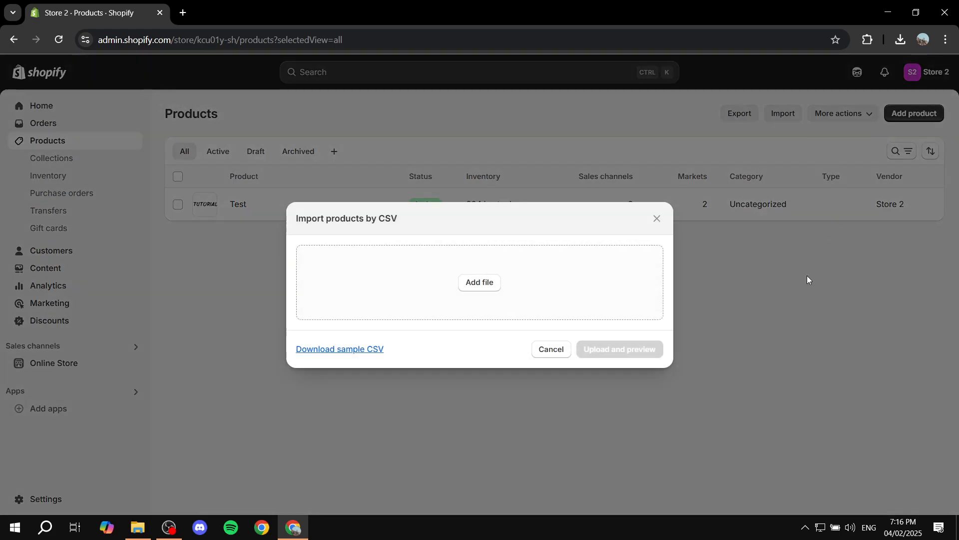
pyautogui.click(491, 284)
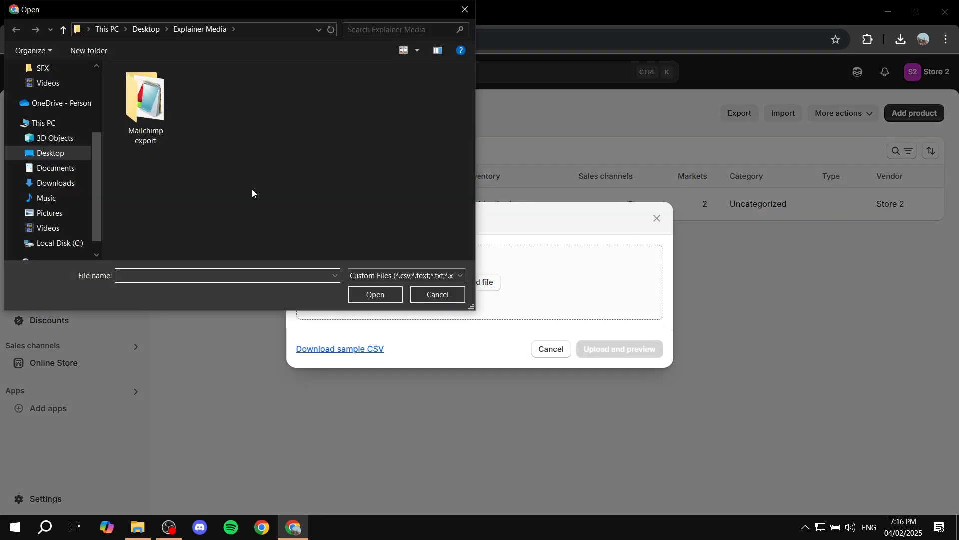
pyautogui.click(76, 157)
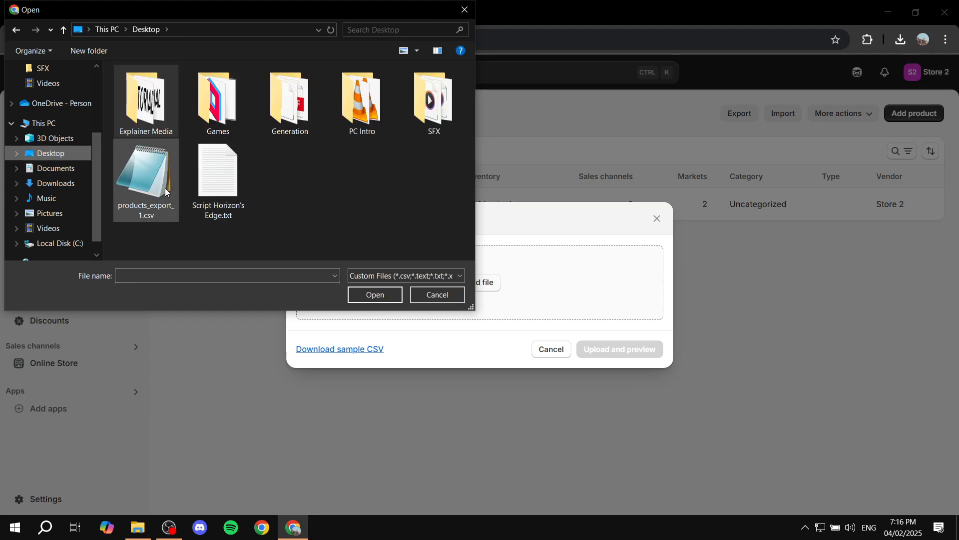
pyautogui.doubleClick(152, 175)
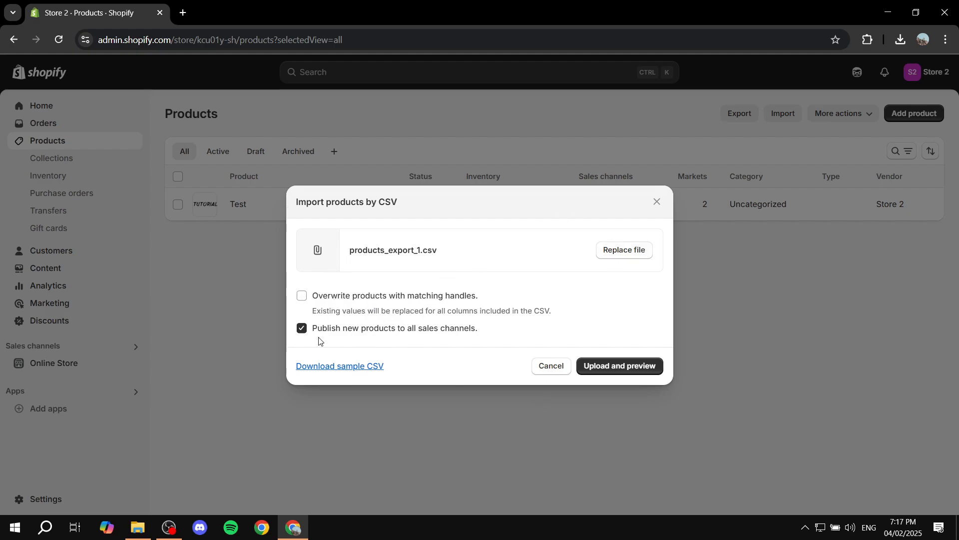
# - With publishing to all channels and overwriting both off, preview and import the three products
pyautogui.click(451, 332)
pyautogui.click(452, 300)
pyautogui.click(452, 301)
pyautogui.click(440, 329)
pyautogui.click(445, 328)
pyautogui.click(625, 366)
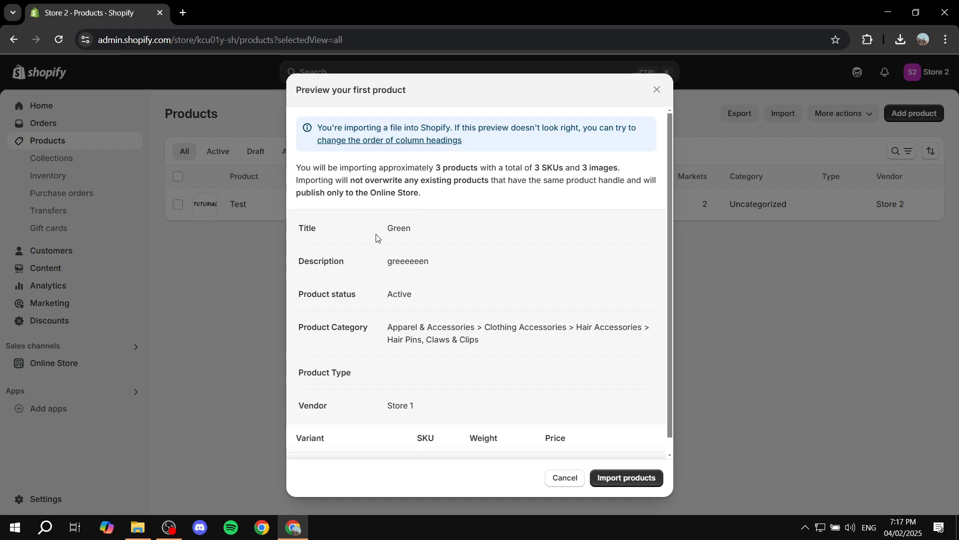
pyautogui.scroll(-1, 418, 240)
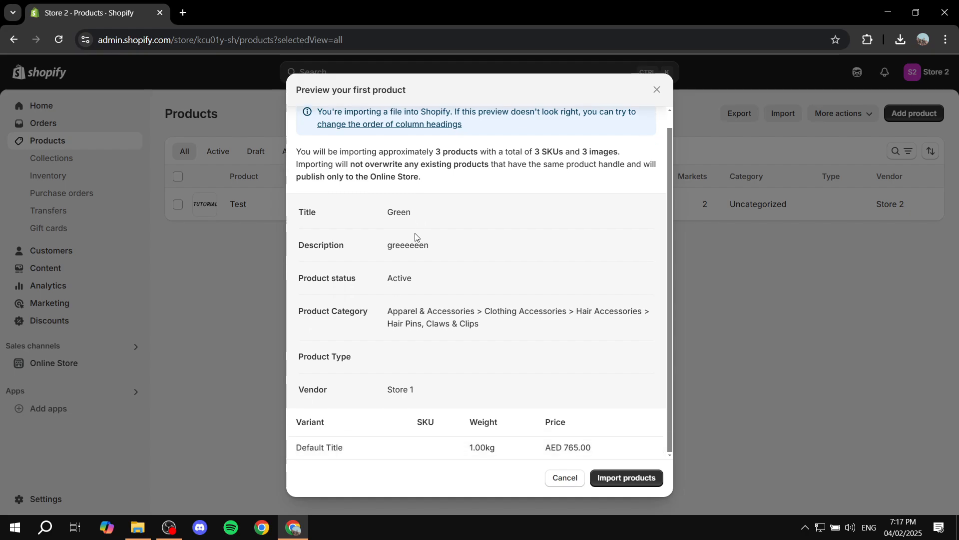
pyautogui.scroll(1, 418, 247)
pyautogui.click(645, 482)
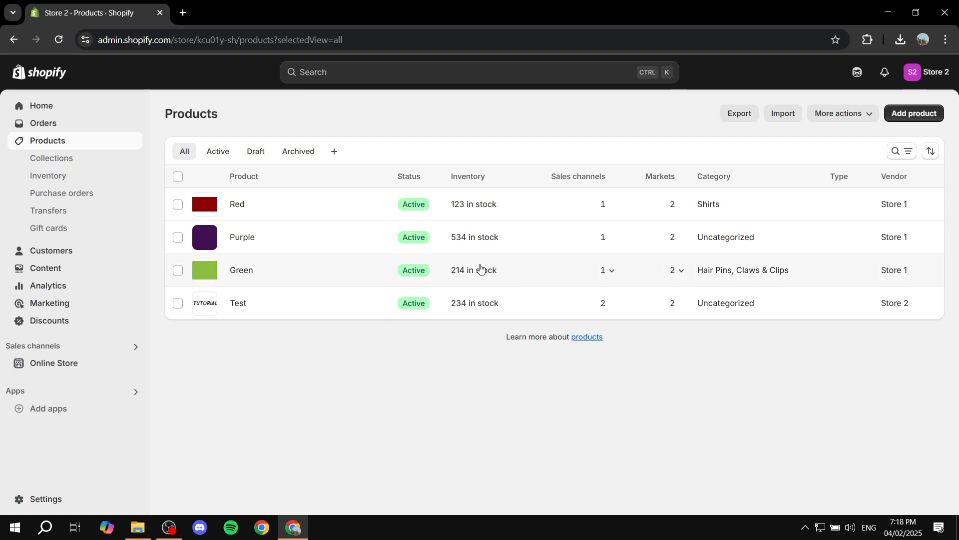
# - Review the imported Red product's full details in Store 2, then go back to the Products list
pyautogui.click(237, 206)
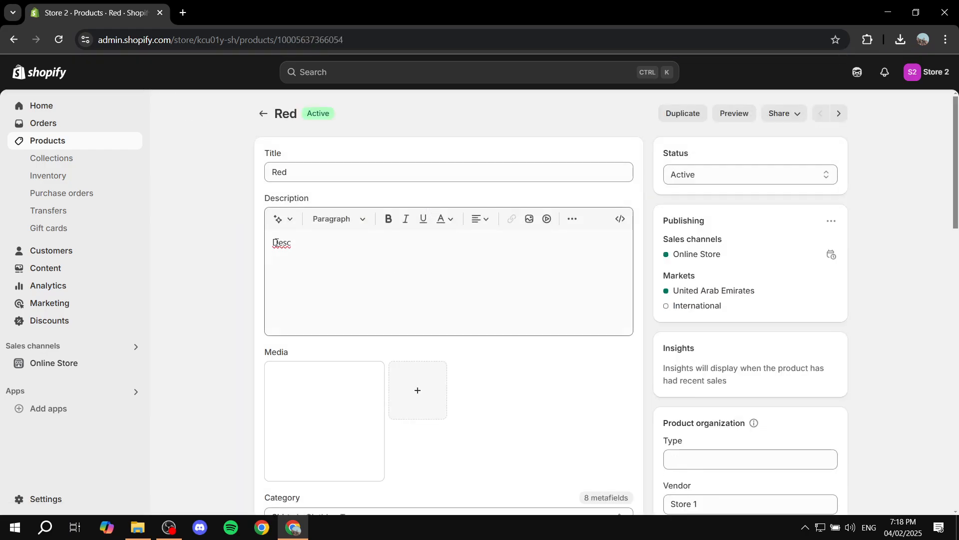
pyautogui.scroll(-3, 314, 265)
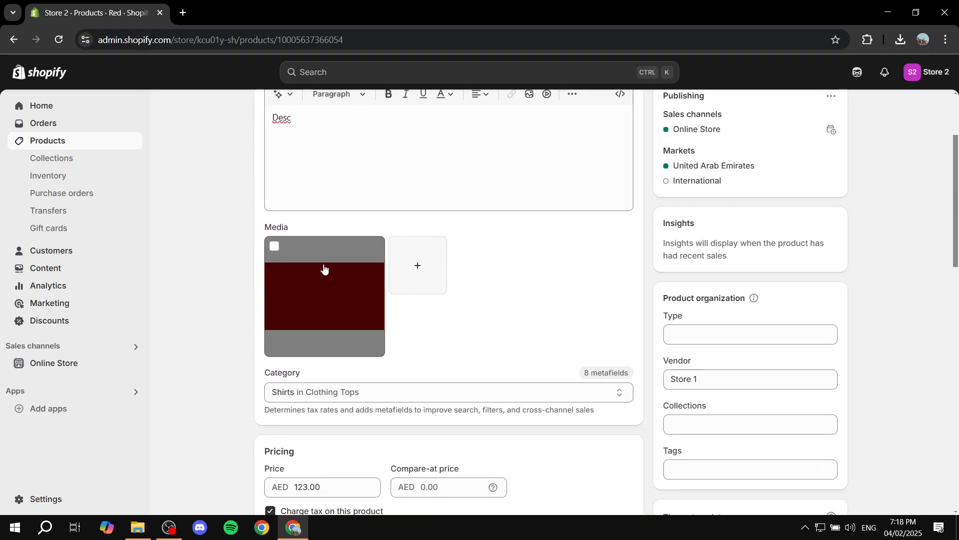
pyautogui.scroll(-5, 355, 272)
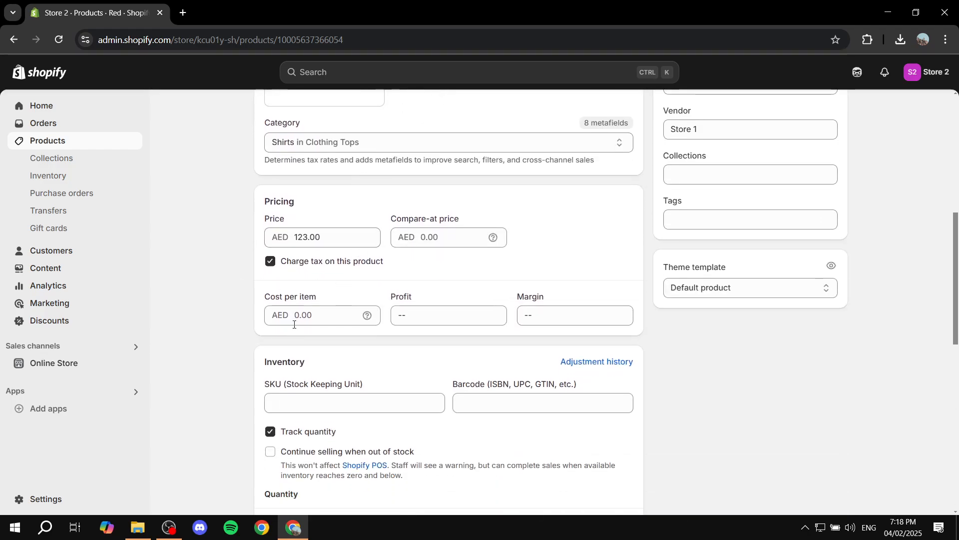
pyautogui.scroll(-3, 340, 333)
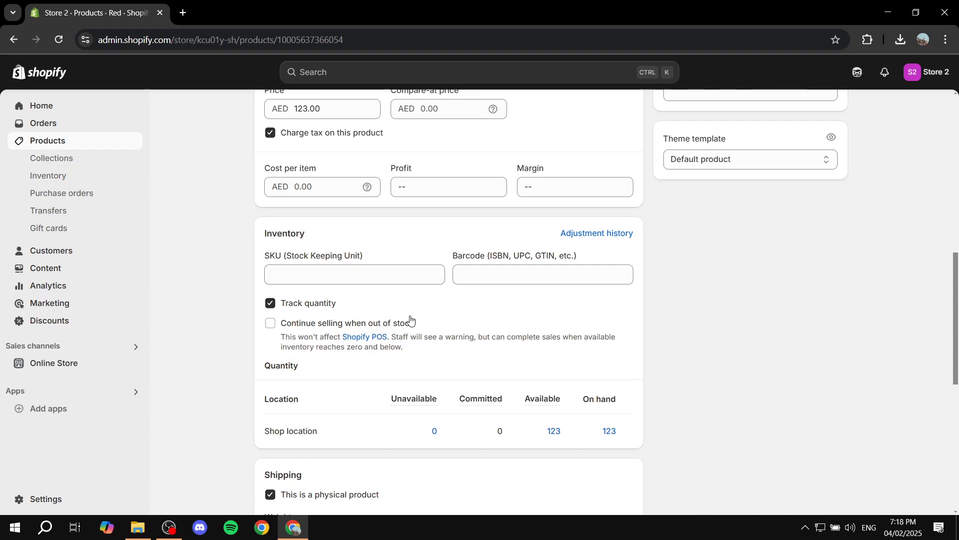
pyautogui.scroll(-3, 400, 322)
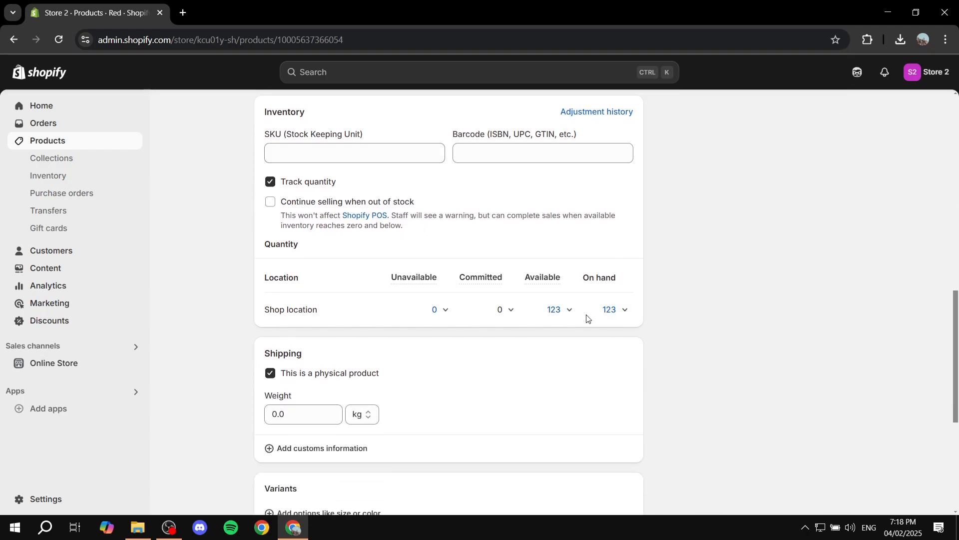
pyautogui.scroll(-4, 607, 308)
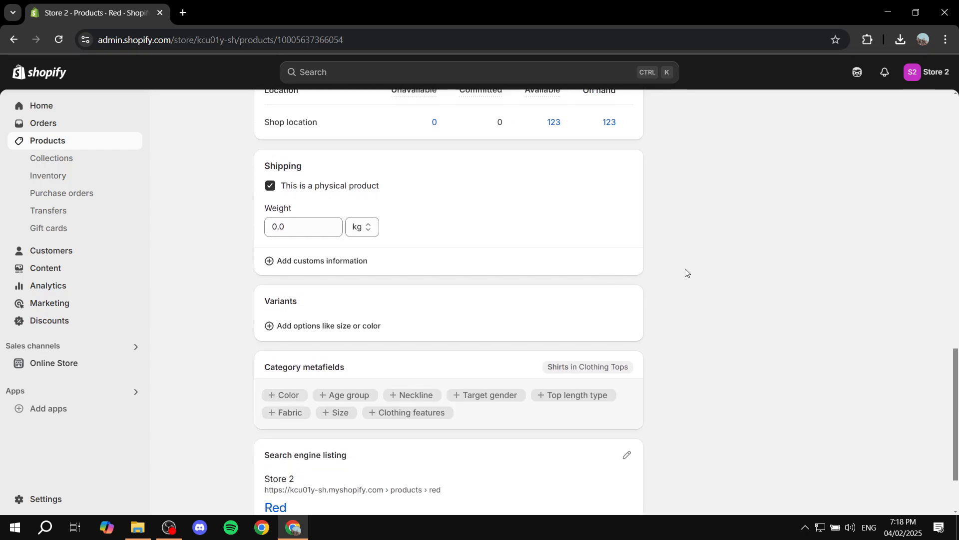
pyautogui.scroll(-2, 689, 273)
pyautogui.scroll(10, 694, 275)
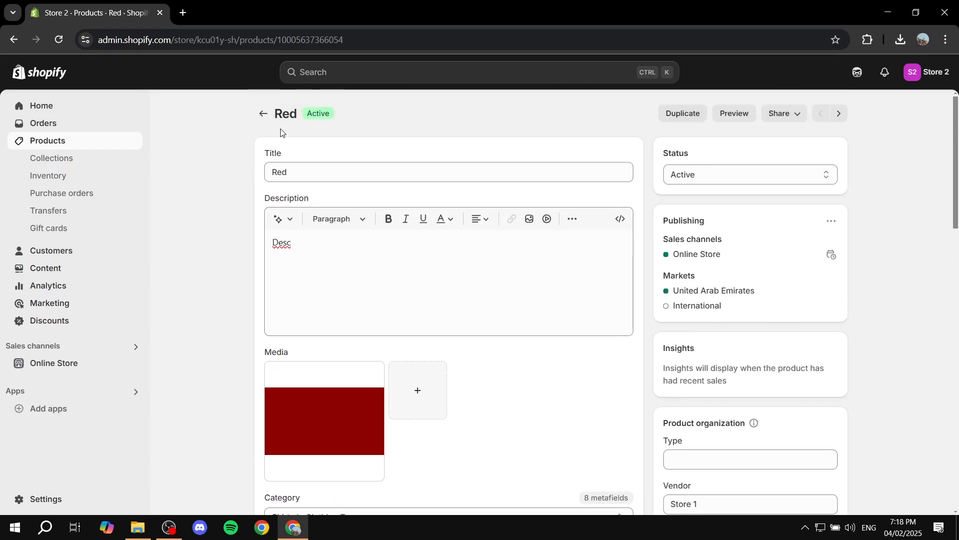
pyautogui.click(262, 114)
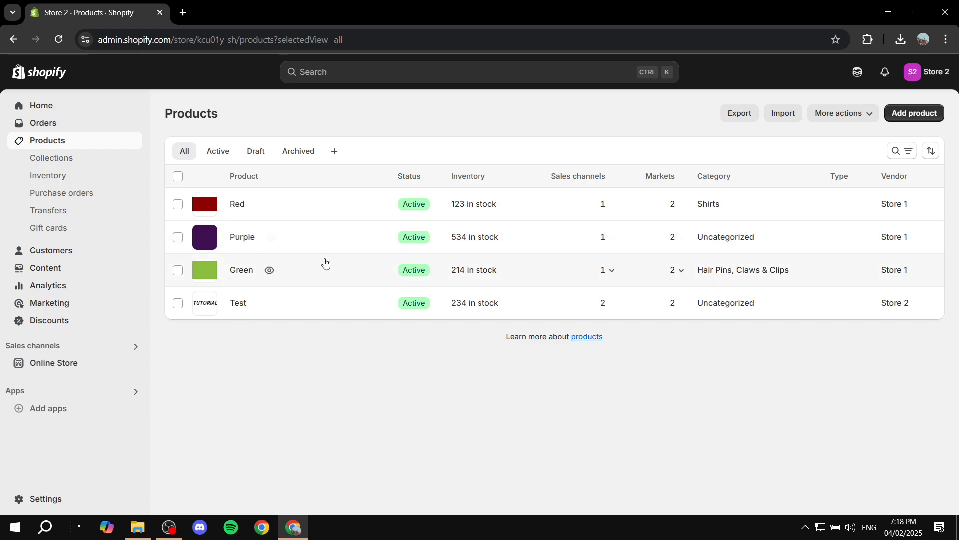
pyautogui.click(243, 238)
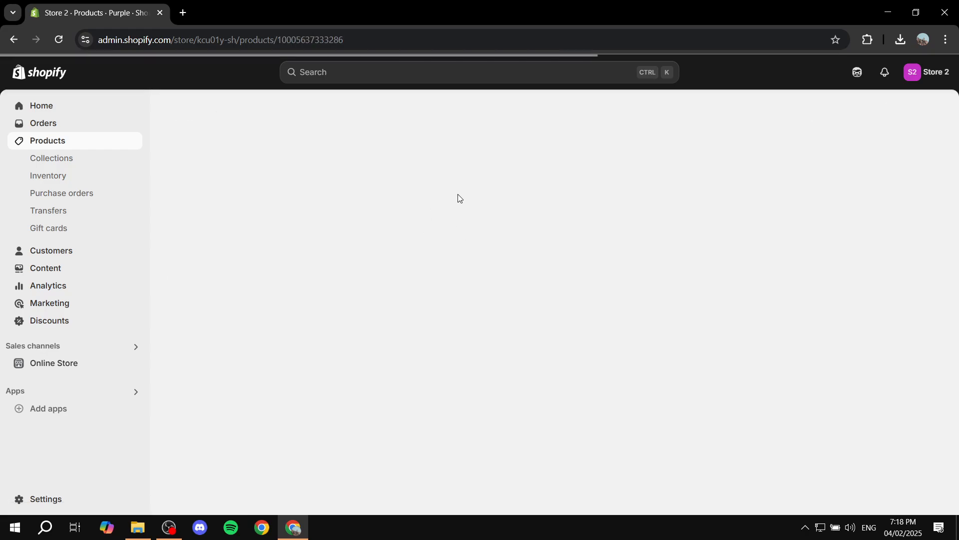
pyautogui.scroll(-5, 385, 196)
pyautogui.scroll(-3, 412, 200)
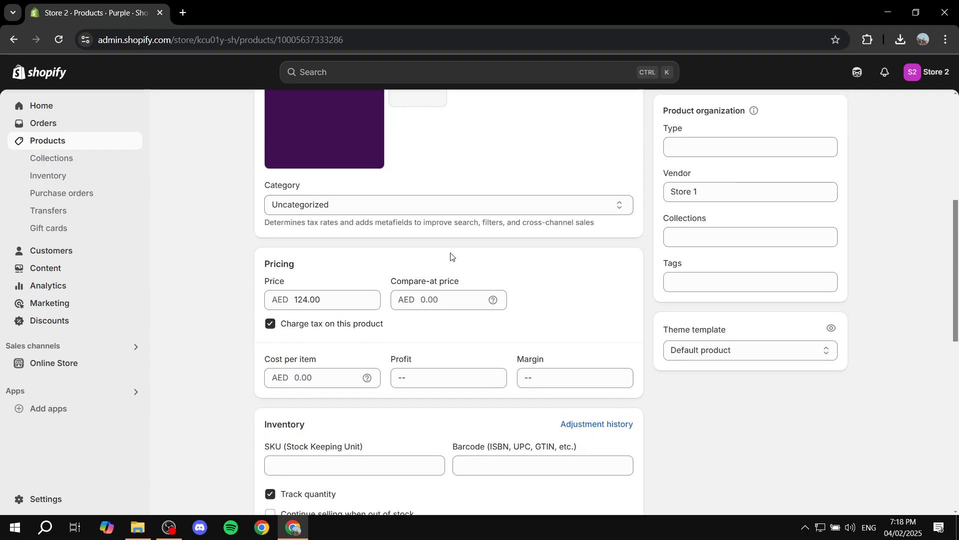
pyautogui.scroll(6, 450, 255)
pyautogui.scroll(-4, 376, 265)
pyautogui.scroll(-2, 383, 273)
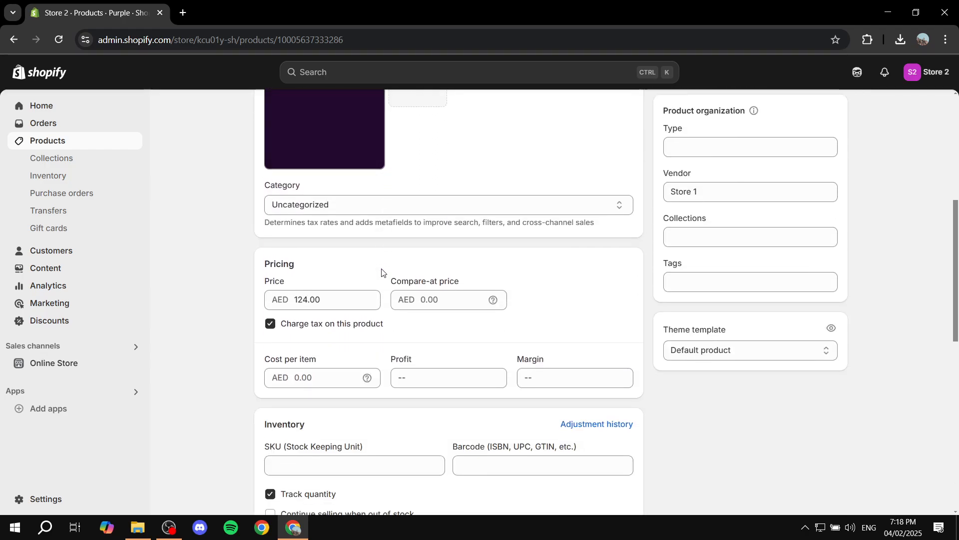
pyautogui.scroll(-6, 474, 350)
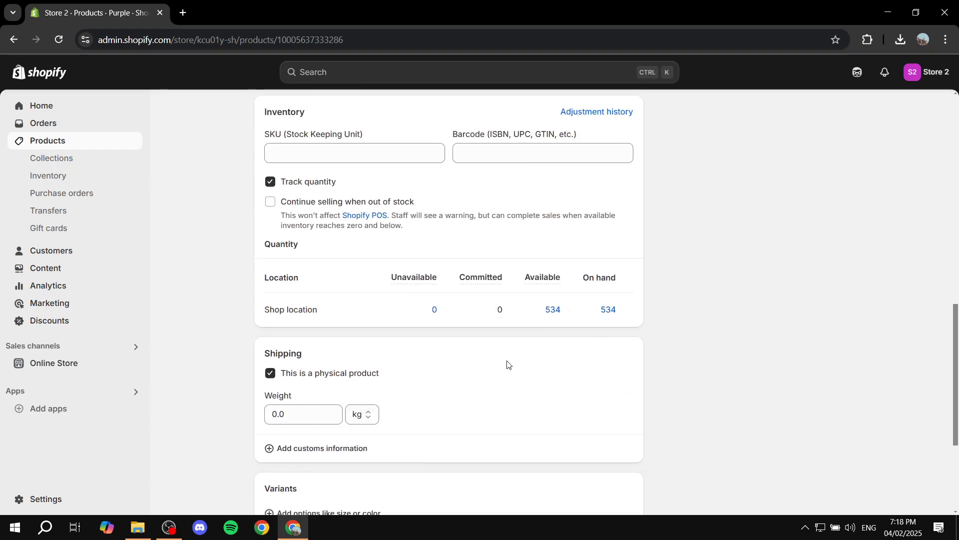
pyautogui.scroll(12, 376, 285)
pyautogui.click(269, 118)
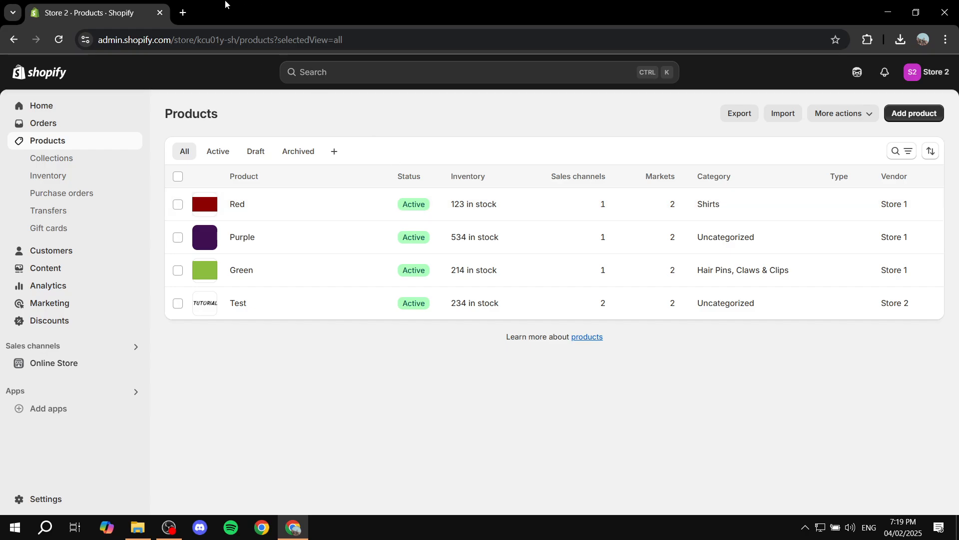
# - In a new blank Google Sheet, upload and open products_export_1.csv
pyautogui.click(182, 13)
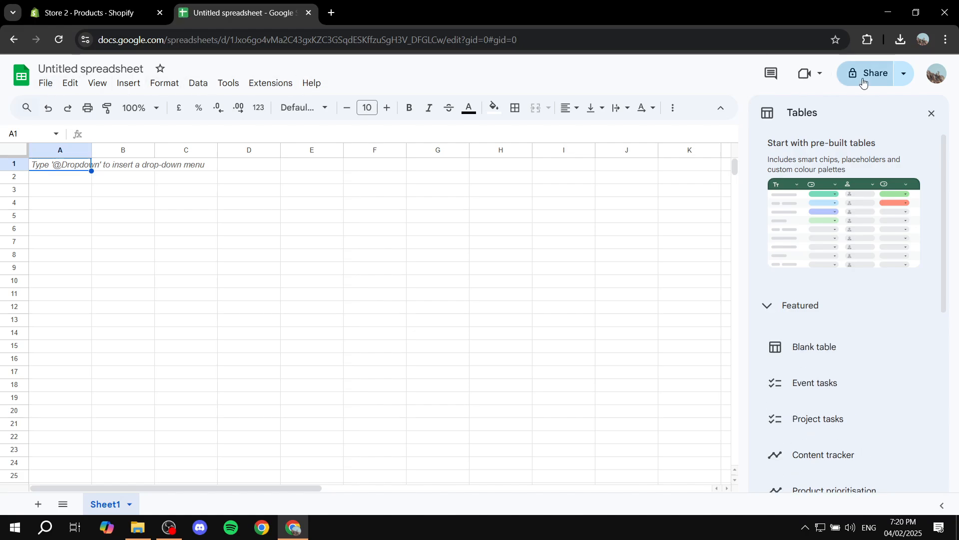
pyautogui.click(932, 114)
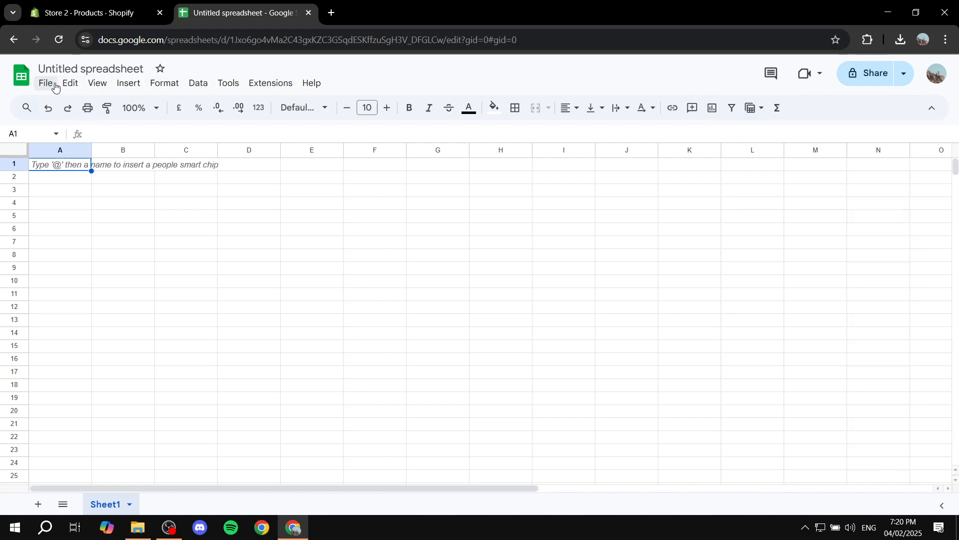
pyautogui.click(50, 84)
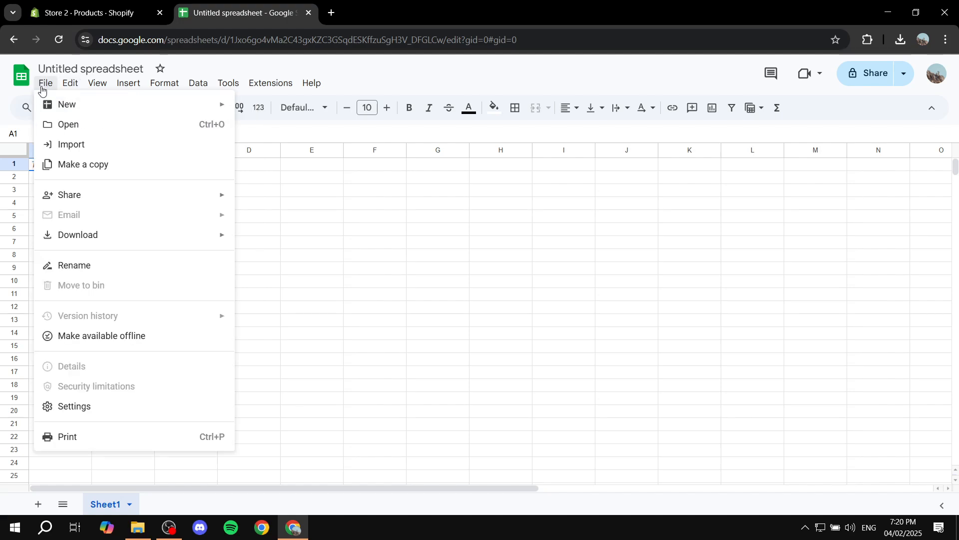
pyautogui.click(68, 124)
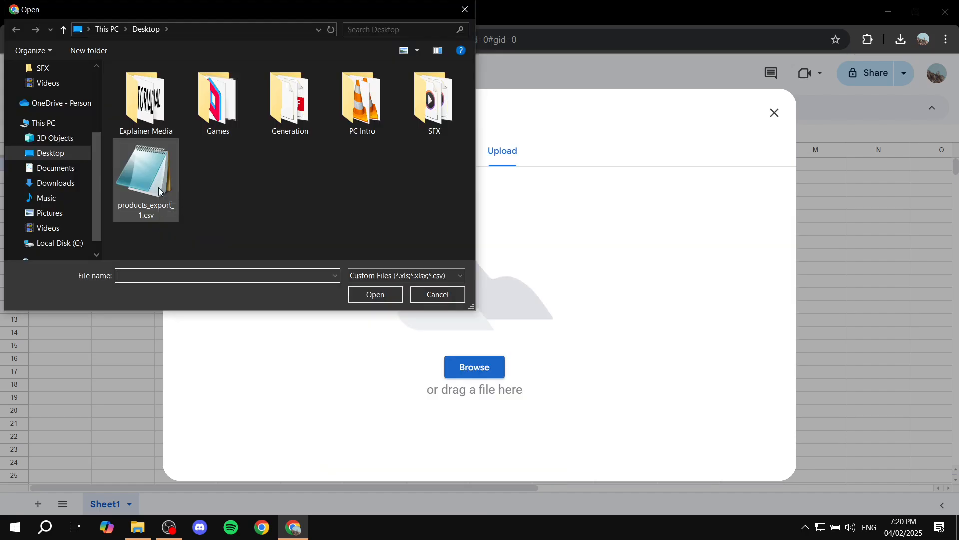
pyautogui.doubleClick(158, 188)
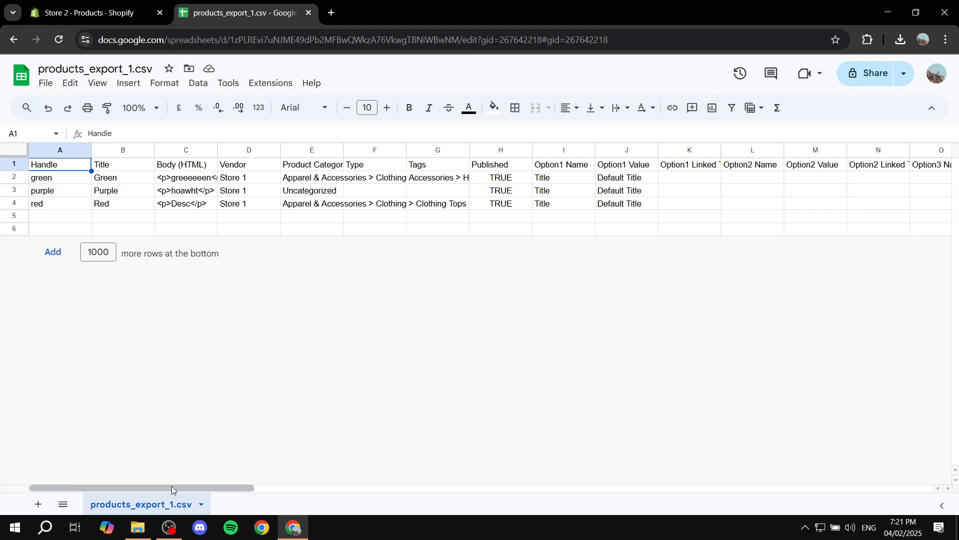
# - Download the product sheet as a comma-separated values (.csv) file
pyautogui.moveTo(172, 486); pyautogui.dragTo(177, 486)
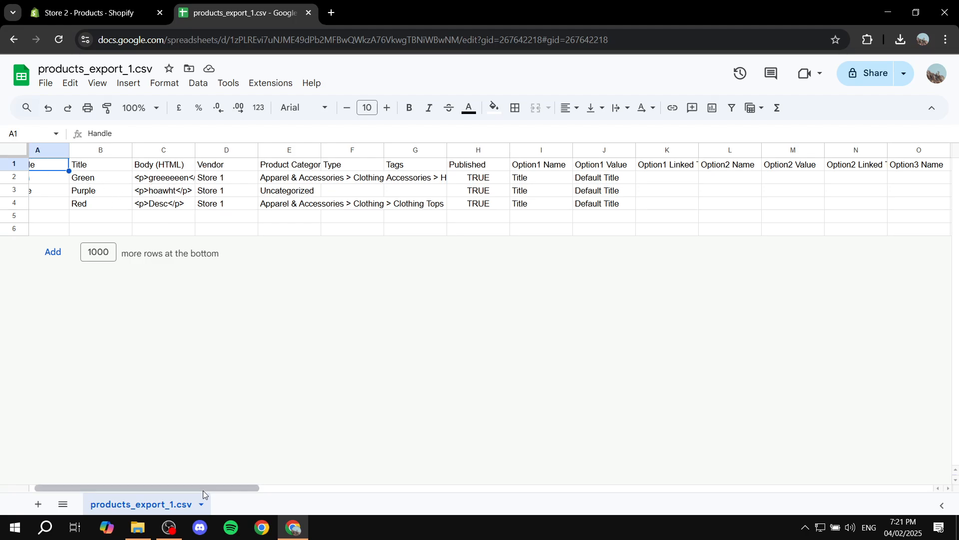
pyautogui.moveTo(195, 488); pyautogui.dragTo(160, 488)
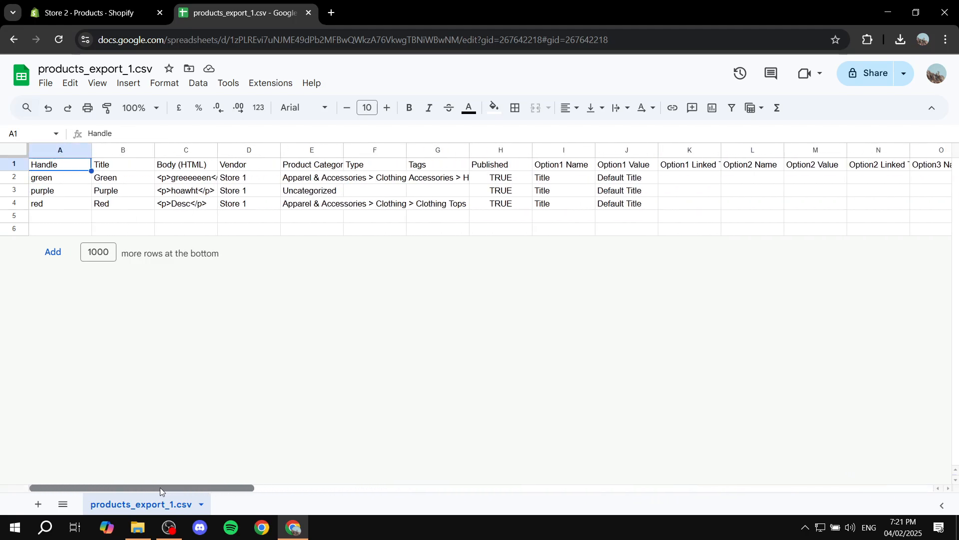
pyautogui.click(46, 83)
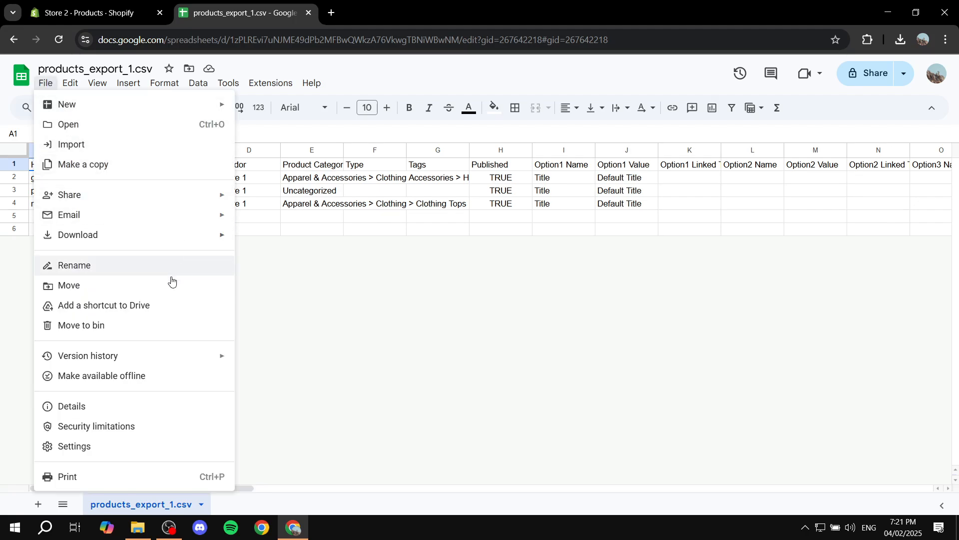
pyautogui.moveTo(106, 237)
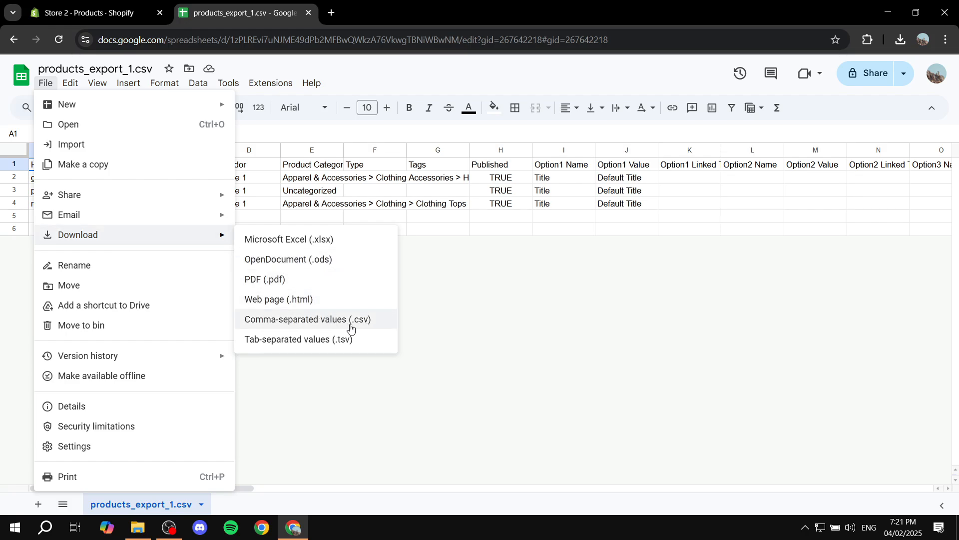
pyautogui.click(330, 320)
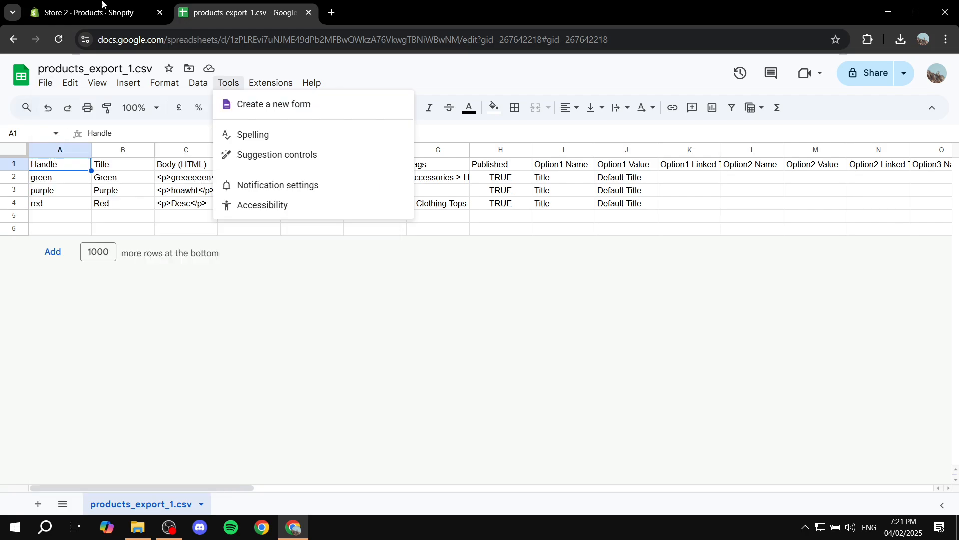
# - In Shopify's Store 2 Products, start a CSV product import, then cancel without importing
pyautogui.click(95, 13)
pyautogui.click(780, 114)
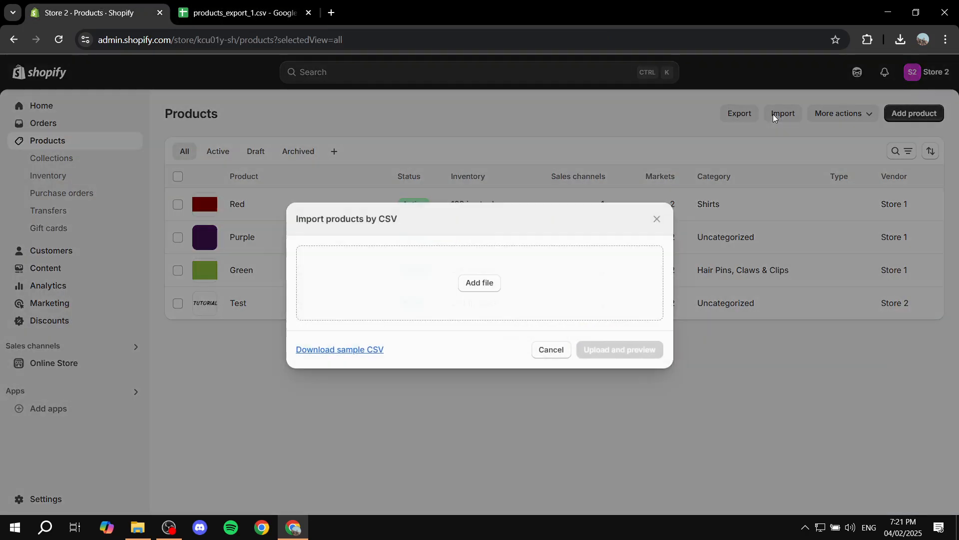
pyautogui.click(484, 284)
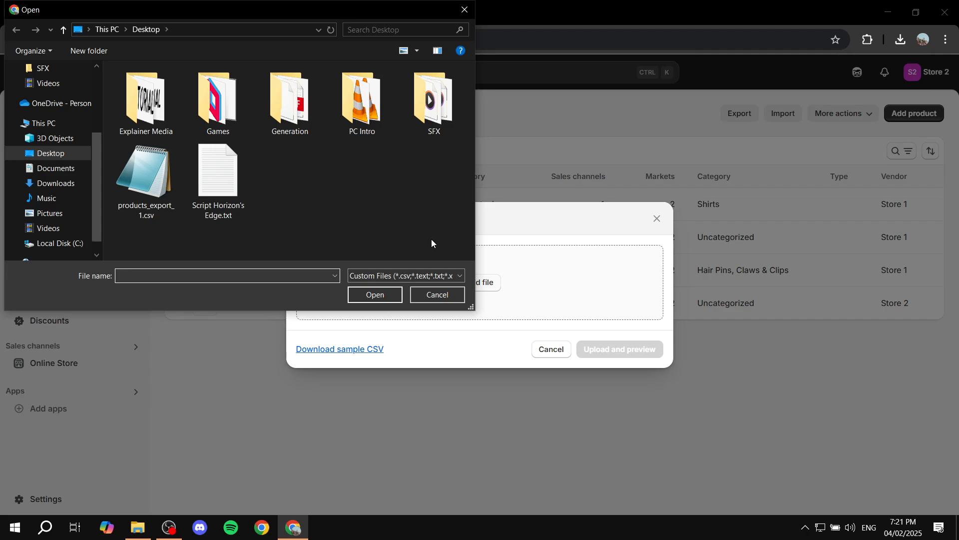
pyautogui.click(436, 298)
pyautogui.click(545, 351)
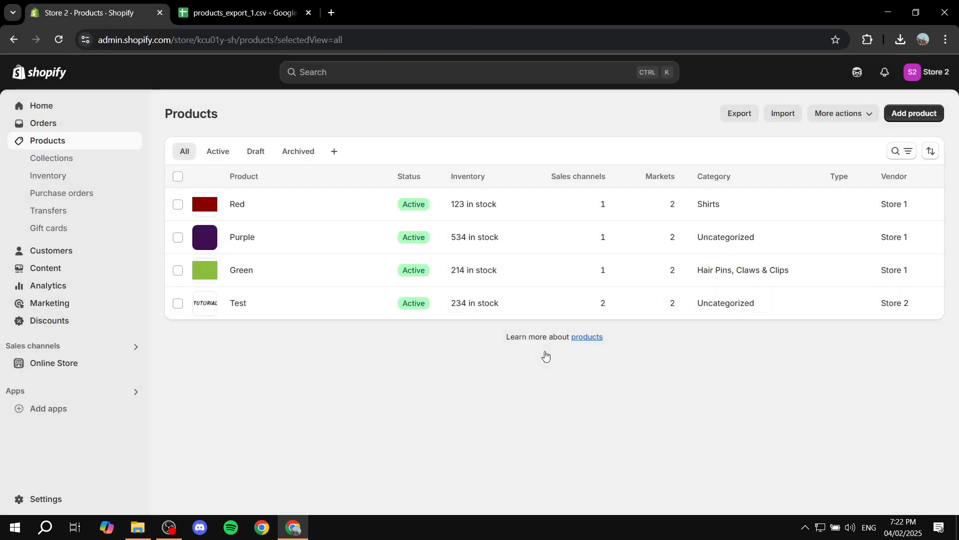